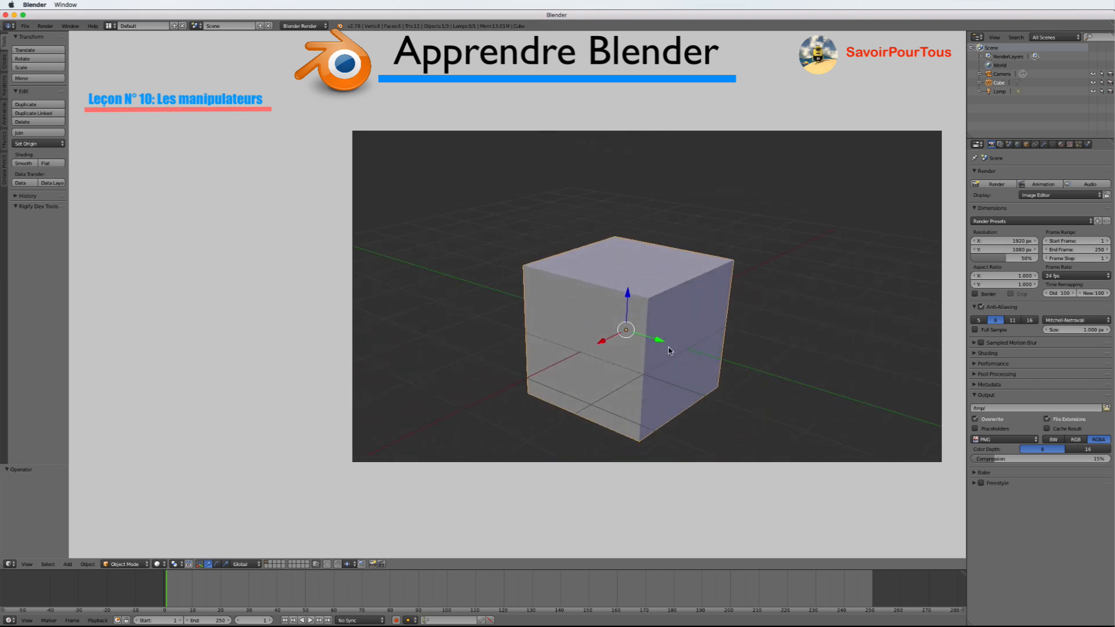
# Step: Move the cube along the Y axis and along the Z axis with the translate manipulator
pyautogui.moveTo(658, 341)
pyautogui.mouseDown()
pyautogui.moveTo(750, 356)
pyautogui.moveTo(661, 342)
pyautogui.mouseUp()
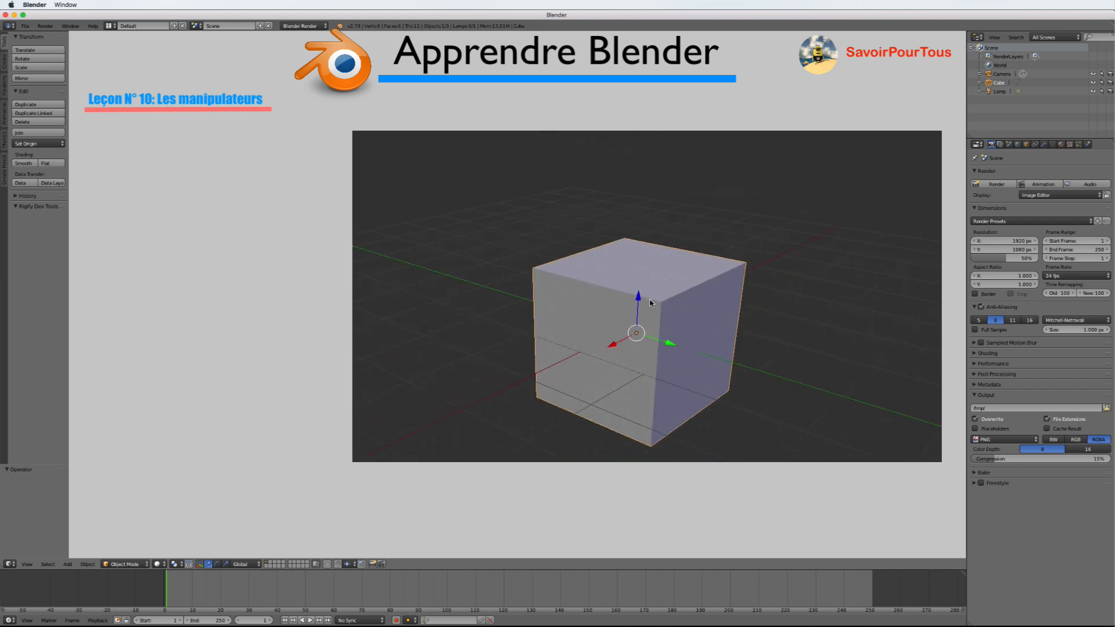
pyautogui.moveTo(639, 302); pyautogui.dragTo(672, 301)
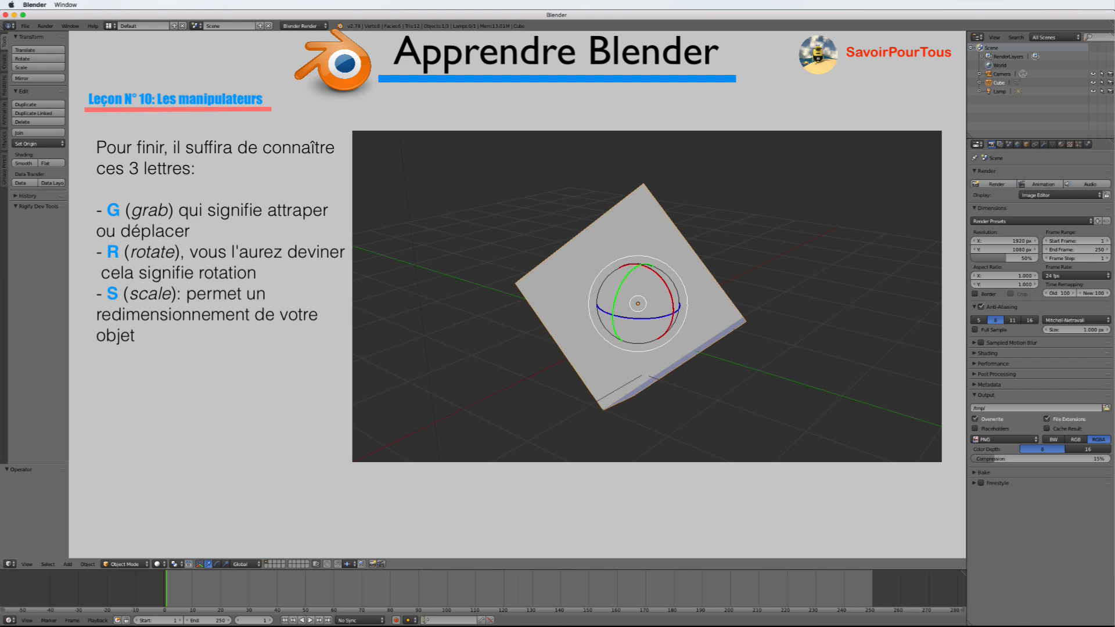
# Step: Scale the tilted cube along the Y, Z and X axes
pyautogui.press('s')
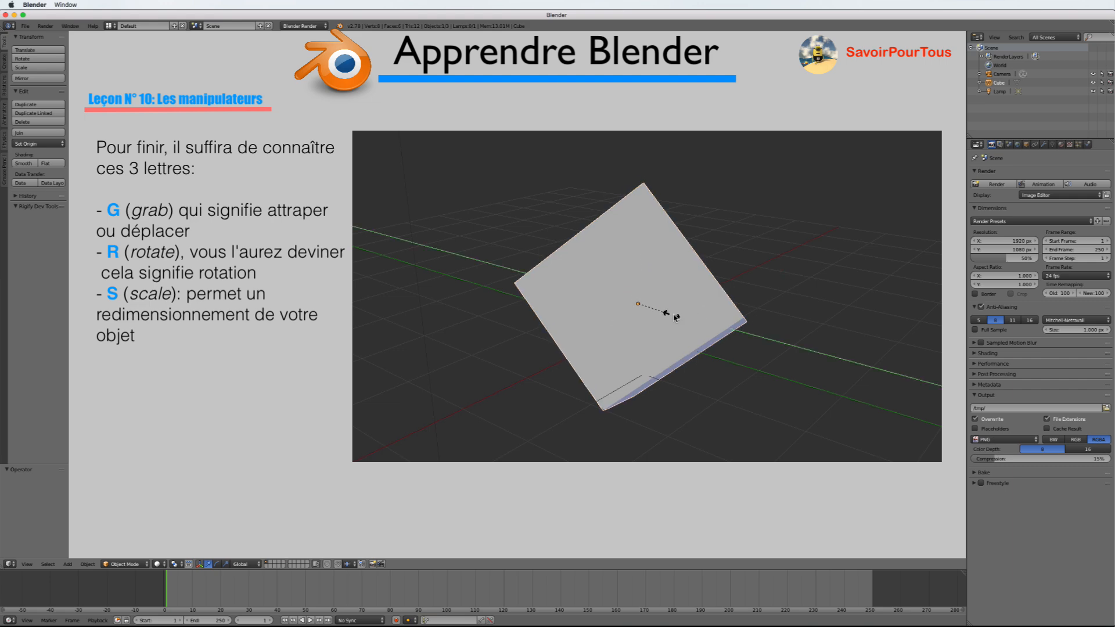
pyautogui.click(713, 316)
pyautogui.moveTo(639, 265); pyautogui.dragTo(639, 249)
pyautogui.moveTo(613, 314); pyautogui.dragTo(635, 352)
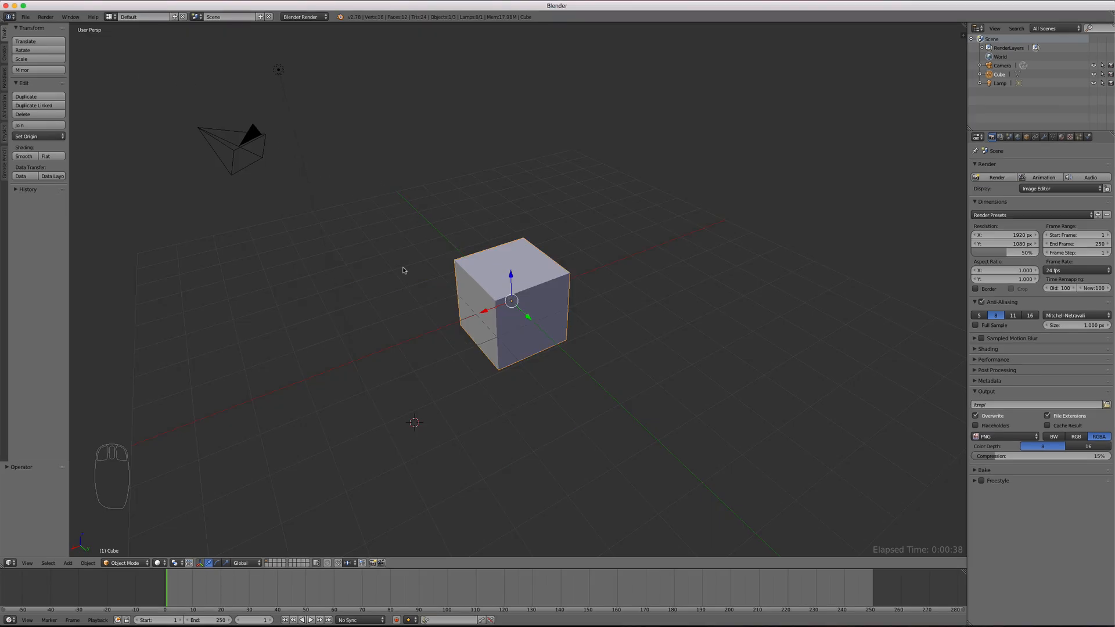
# Step: Start a new scene by reloading the start-up file
pyautogui.moveTo(406, 269); pyautogui.dragTo(425, 247, button='middle')
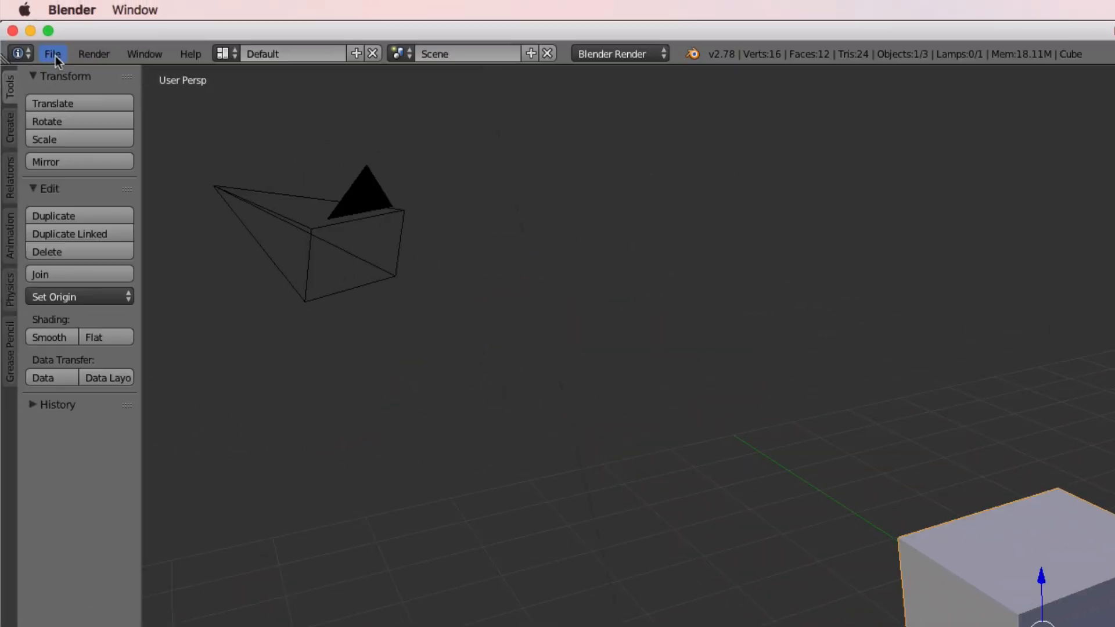
pyautogui.click(26, 16)
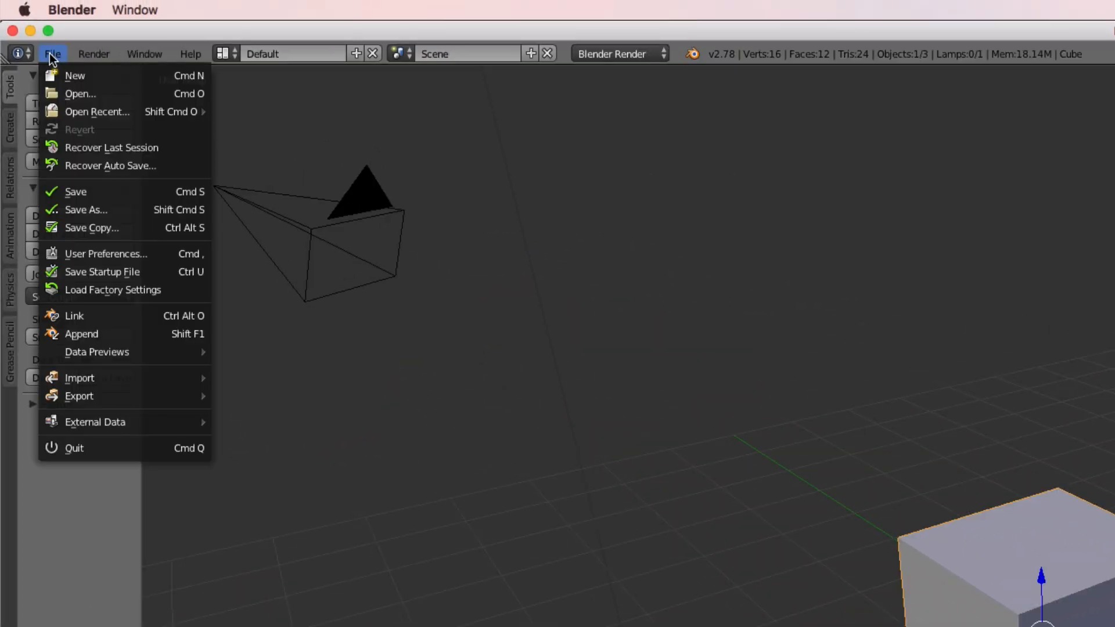
pyautogui.click(28, 26)
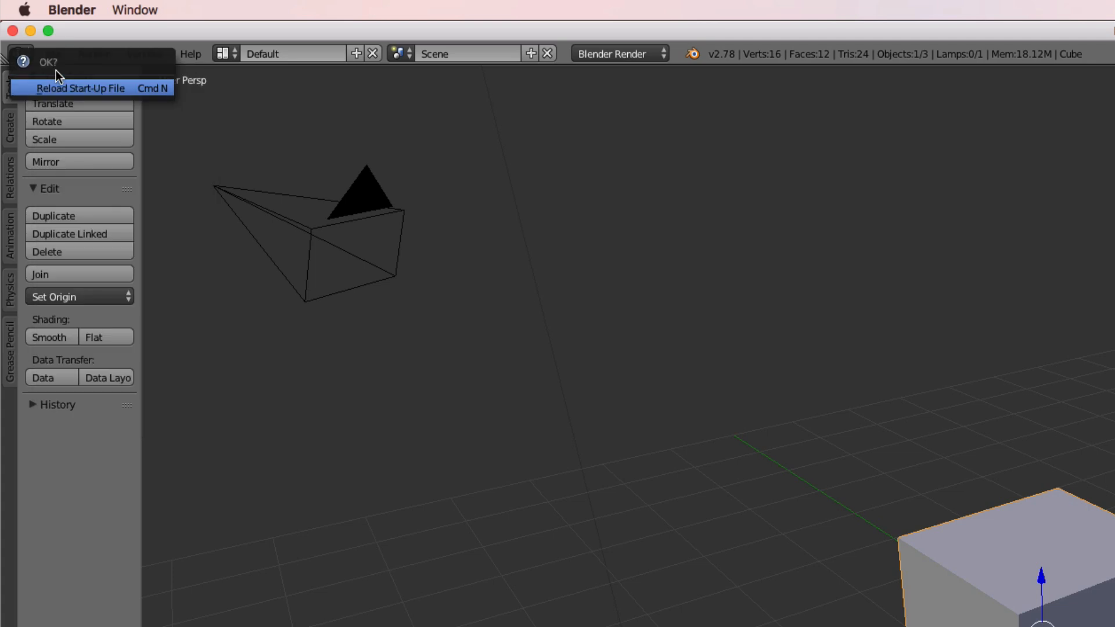
pyautogui.click(88, 92)
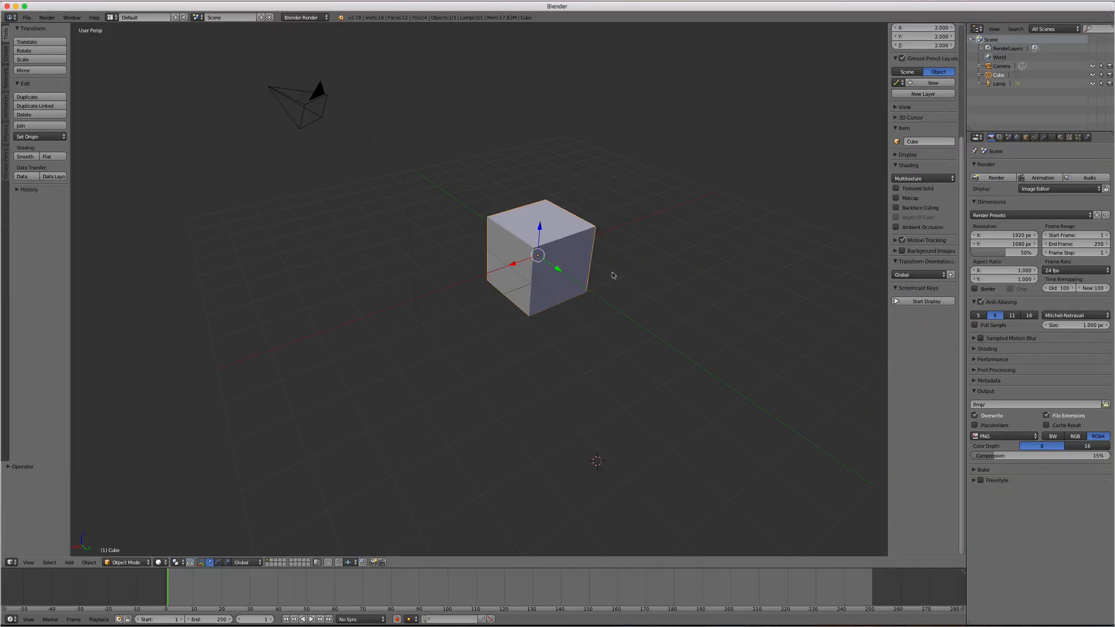
# Step: Start the Screencast Keys display for the 3D view
pyautogui.moveTo(613, 275)
pyautogui.mouseDown(button='middle')
pyautogui.moveTo(577, 267)
pyautogui.moveTo(615, 275)
pyautogui.mouseUp(button='middle')
pyautogui.click(923, 301)
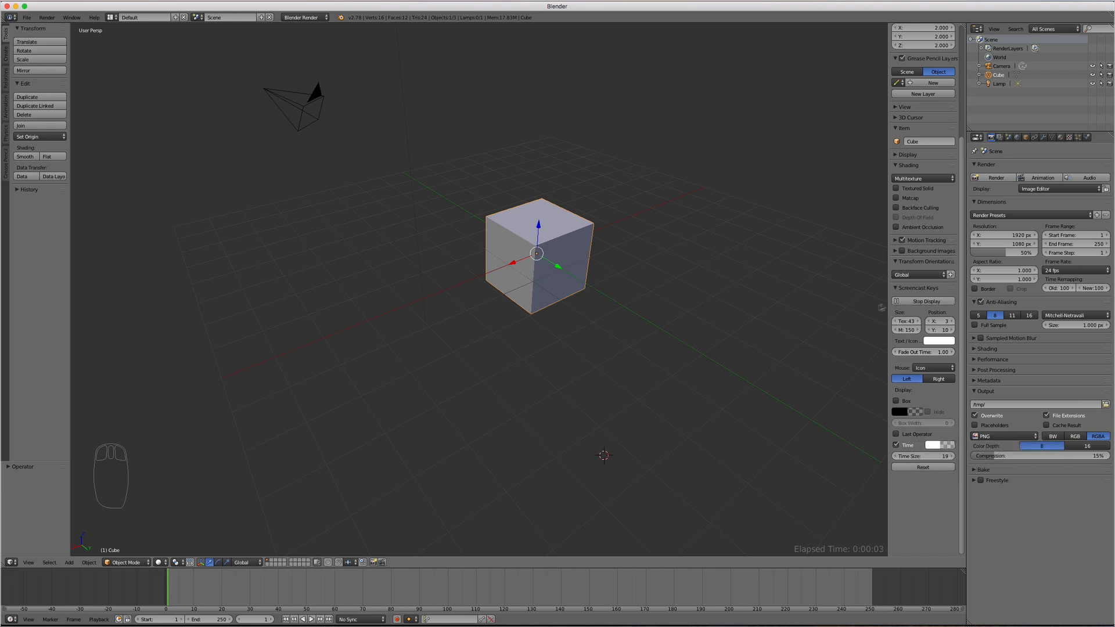
# Step: Place the 3D cursor on empty space well away from the cube
pyautogui.scroll(3, 684, 373)
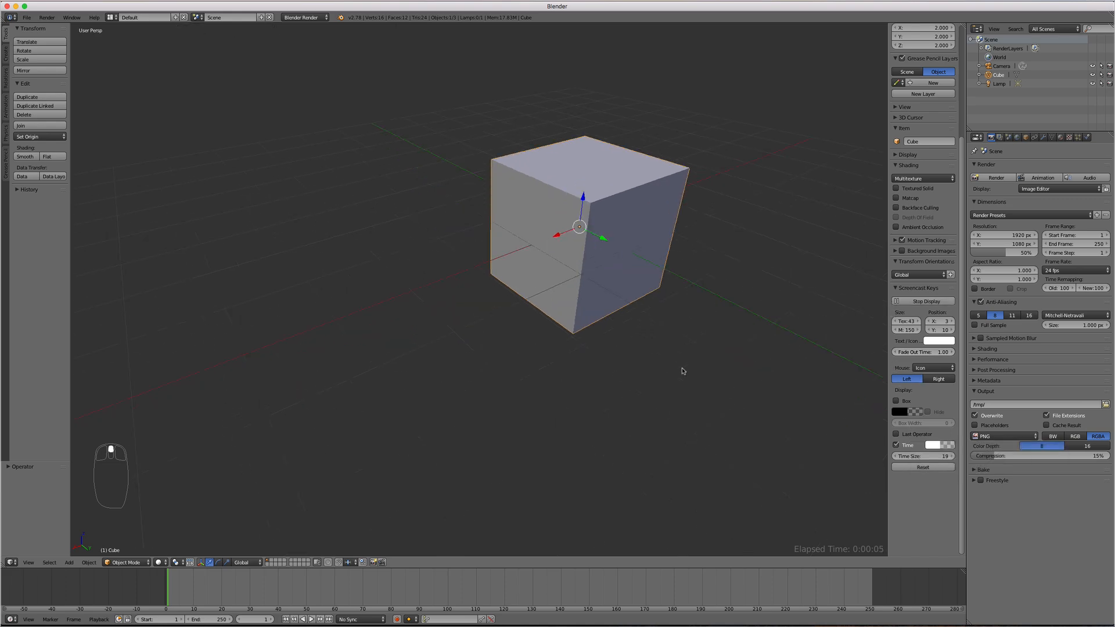
pyautogui.keyDown('shift'); pyautogui.moveTo(699, 347); pyautogui.dragTo(643, 401, button='middle'); pyautogui.keyUp('shift')
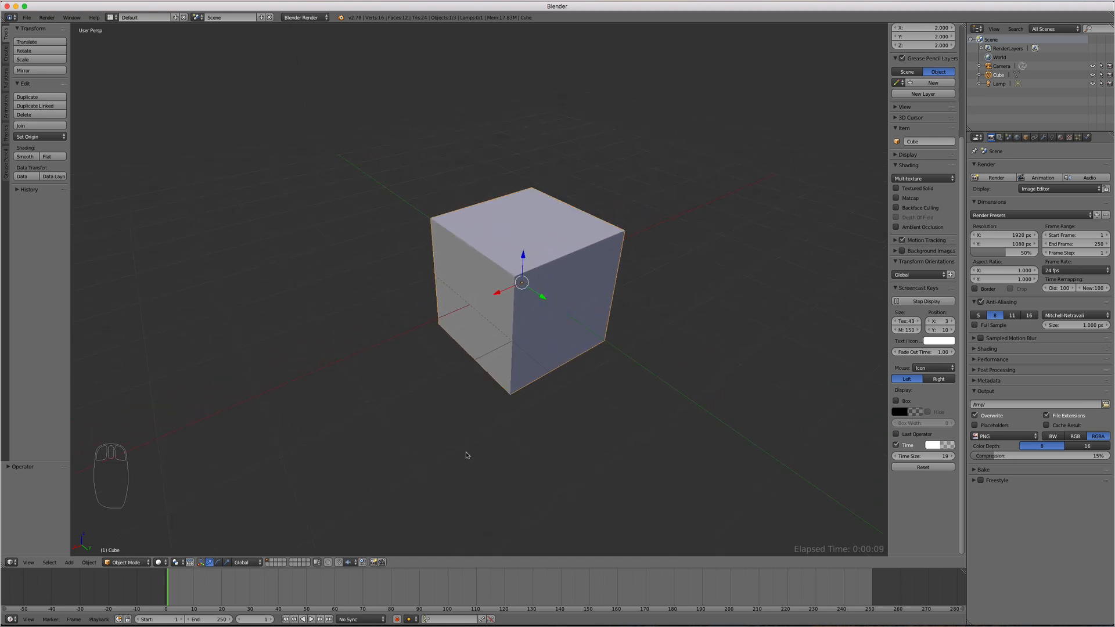
pyautogui.click(190, 464)
pyautogui.press('e')
pyautogui.moveTo(504, 460); pyautogui.dragTo(504, 459, button='middle')
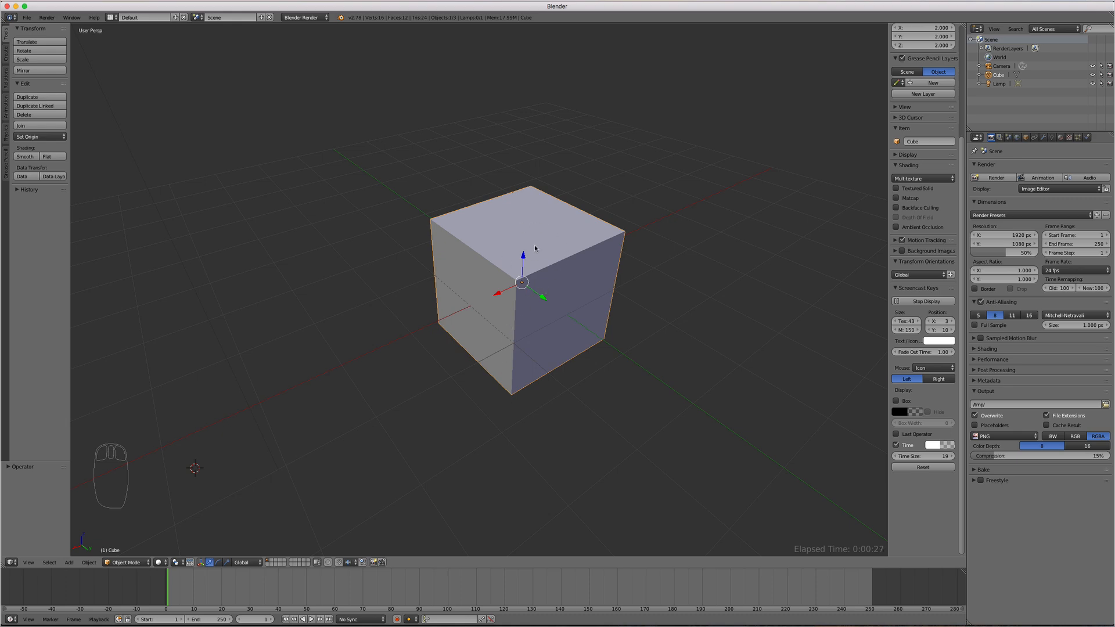
# Step: Switch the cube to Edit Mode and back to Object Mode
pyautogui.press('Tab')
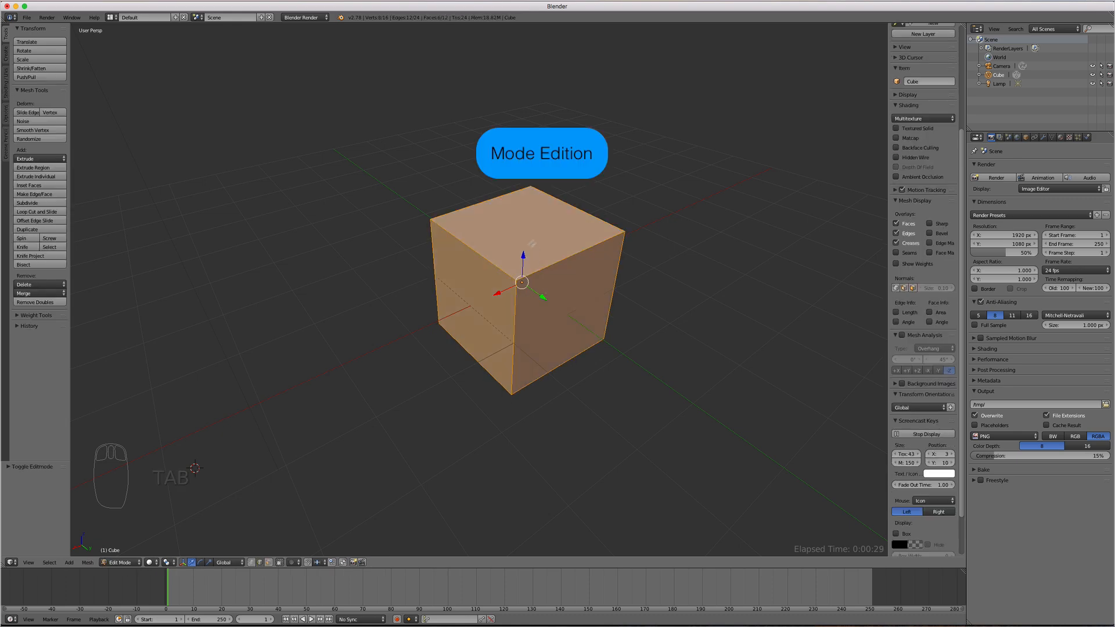
pyautogui.press('Tab')
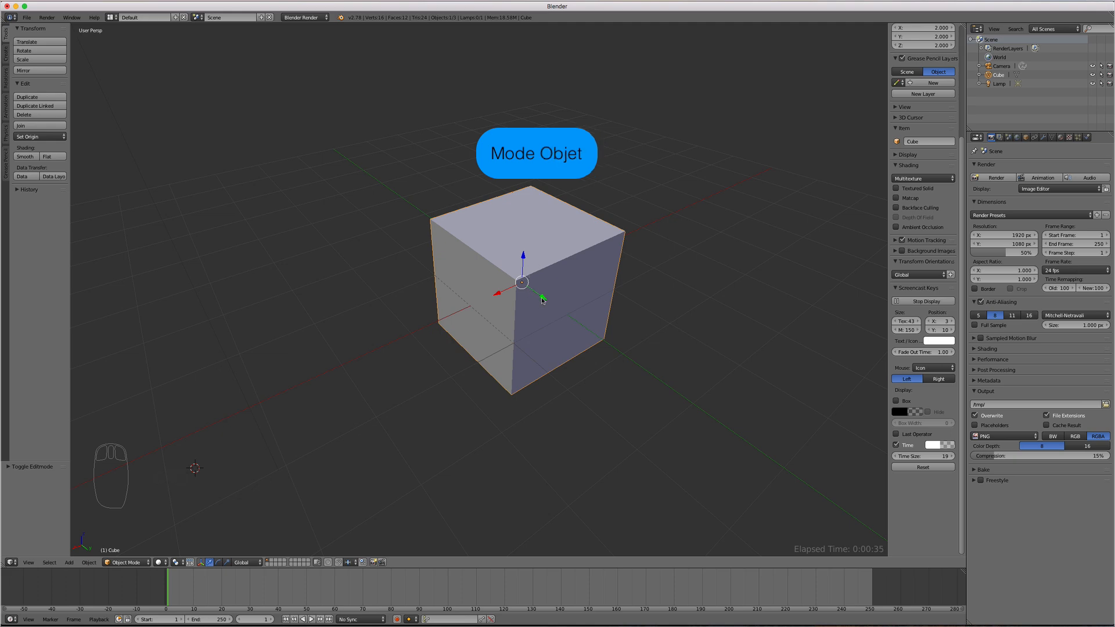
# Step: Move the cube backward along the Y axis and slightly along the Z axis with the translate manipulator
pyautogui.moveTo(542, 300); pyautogui.dragTo(463, 276)
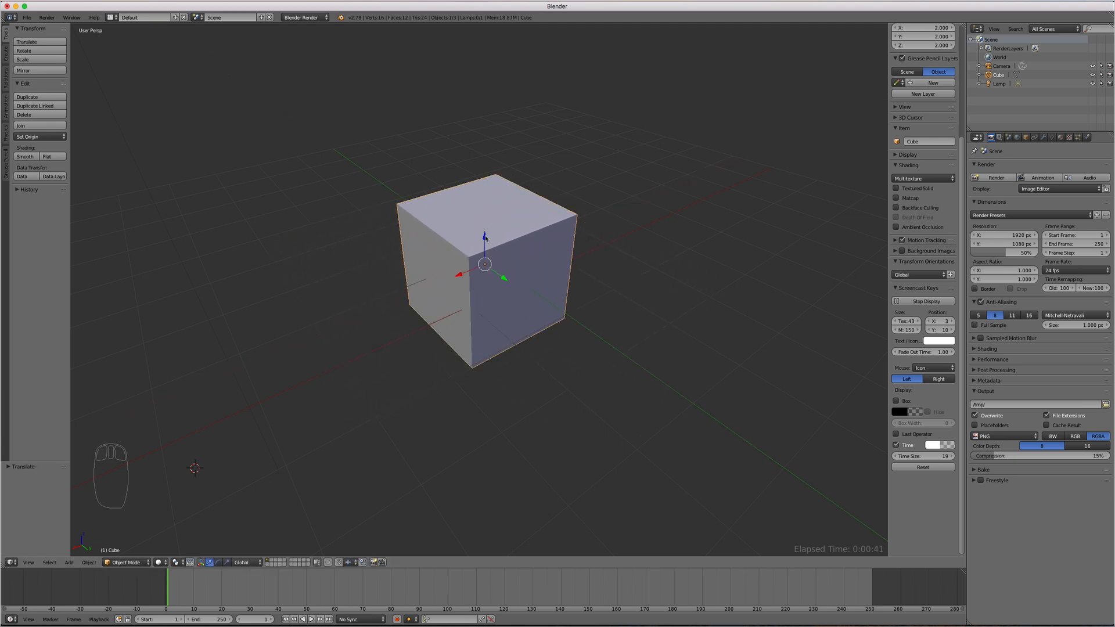
pyautogui.moveTo(486, 236)
pyautogui.mouseDown()
pyautogui.moveTo(488, 151)
pyautogui.moveTo(493, 239)
pyautogui.mouseUp()
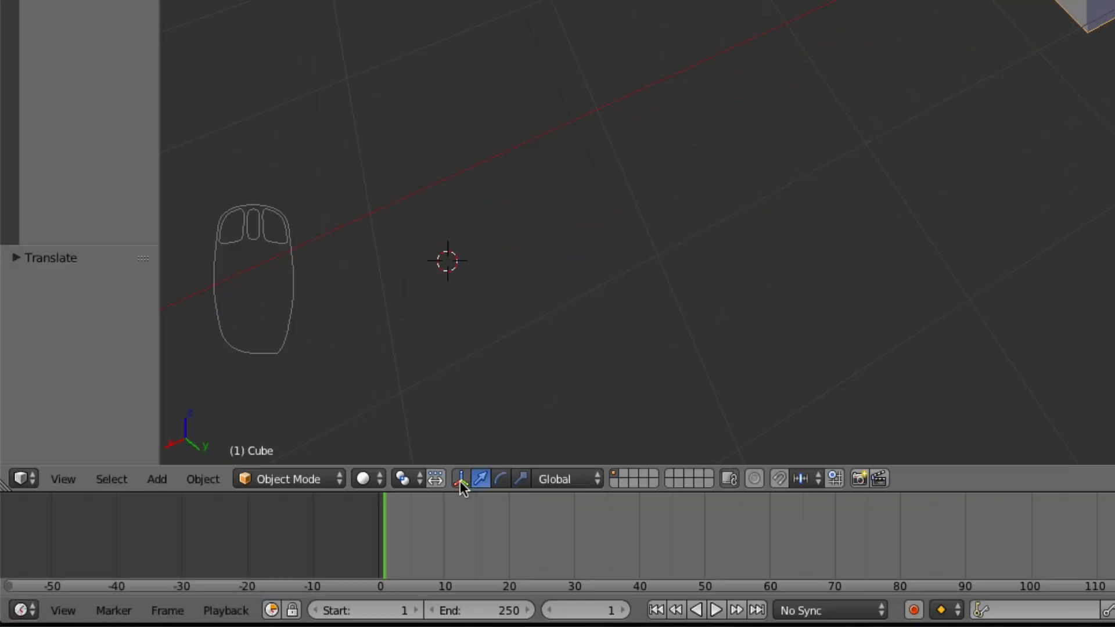
# Step: Turn the 3D manipulator off and on again, and use it to move the cube along the X and Z axes
pyautogui.click(201, 563)
pyautogui.click(462, 480)
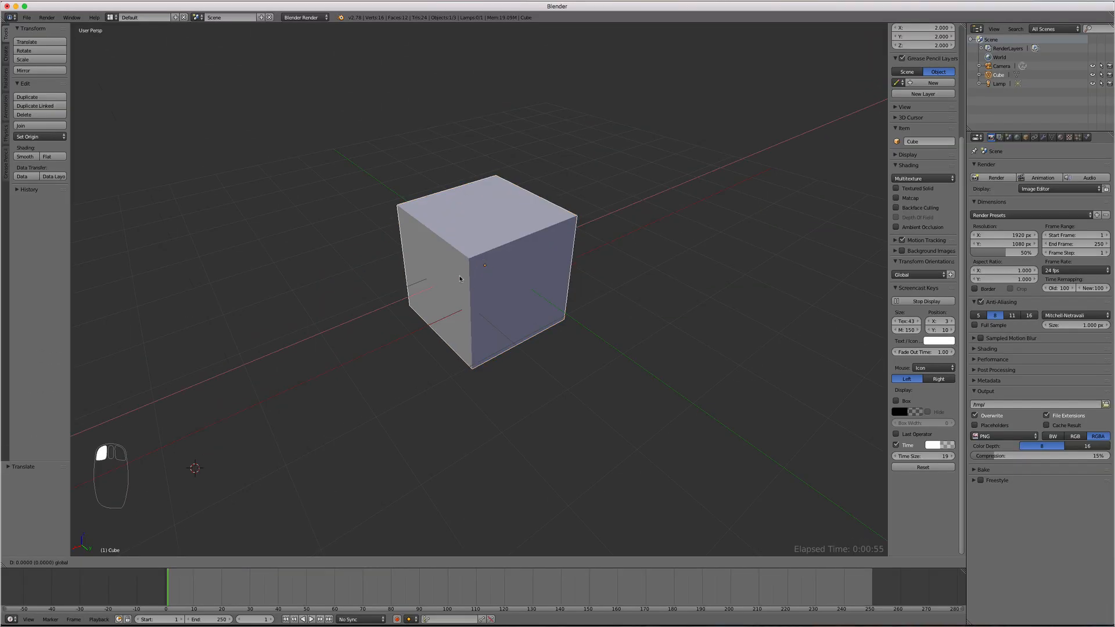
pyautogui.moveTo(460, 275)
pyautogui.mouseDown()
pyautogui.moveTo(365, 318)
pyautogui.moveTo(484, 270)
pyautogui.moveTo(526, 295)
pyautogui.moveTo(473, 278)
pyautogui.mouseUp()
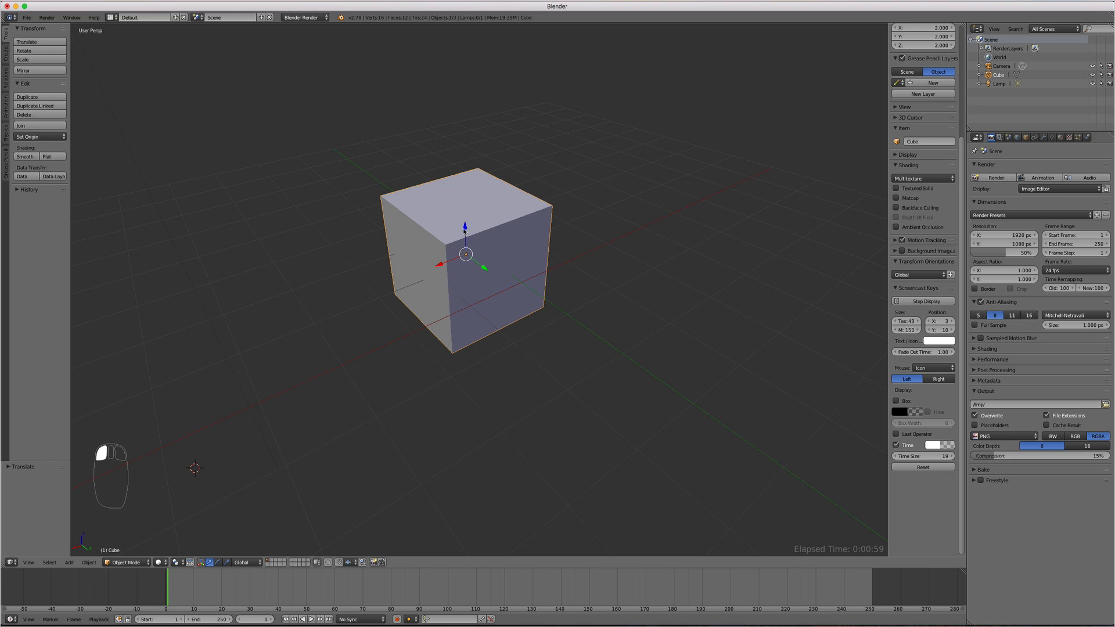
pyautogui.moveTo(464, 232)
pyautogui.mouseDown()
pyautogui.moveTo(470, 160)
pyautogui.moveTo(467, 248)
pyautogui.mouseUp()
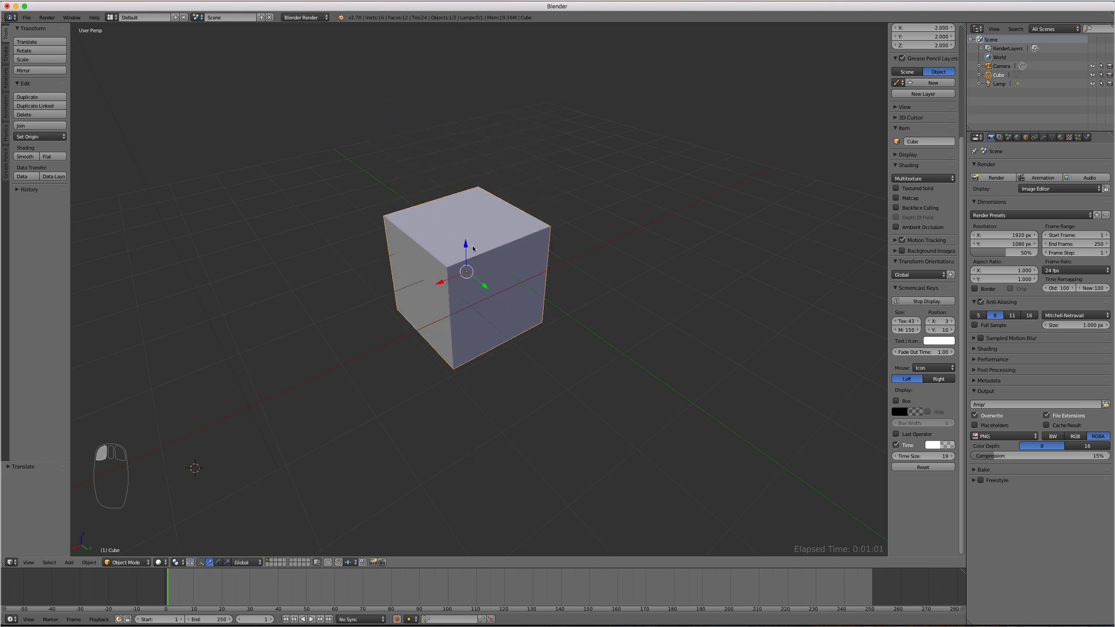
# Step: Switch to the rotate manipulator and rotate the cube freely until it is tilted
pyautogui.click(218, 563)
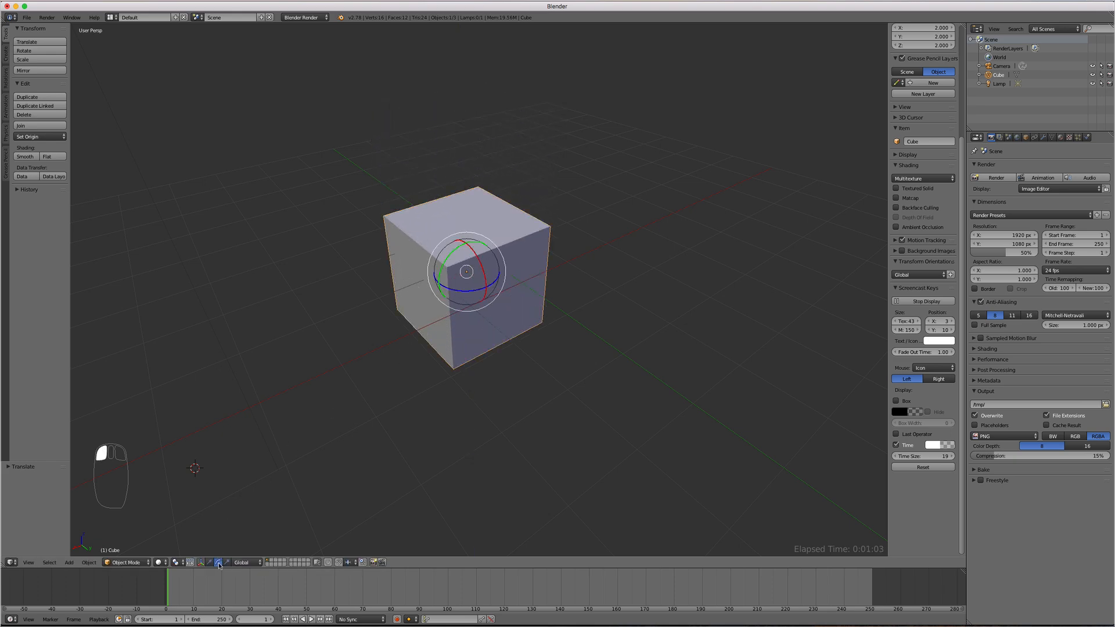
pyautogui.moveTo(466, 255); pyautogui.dragTo(475, 292)
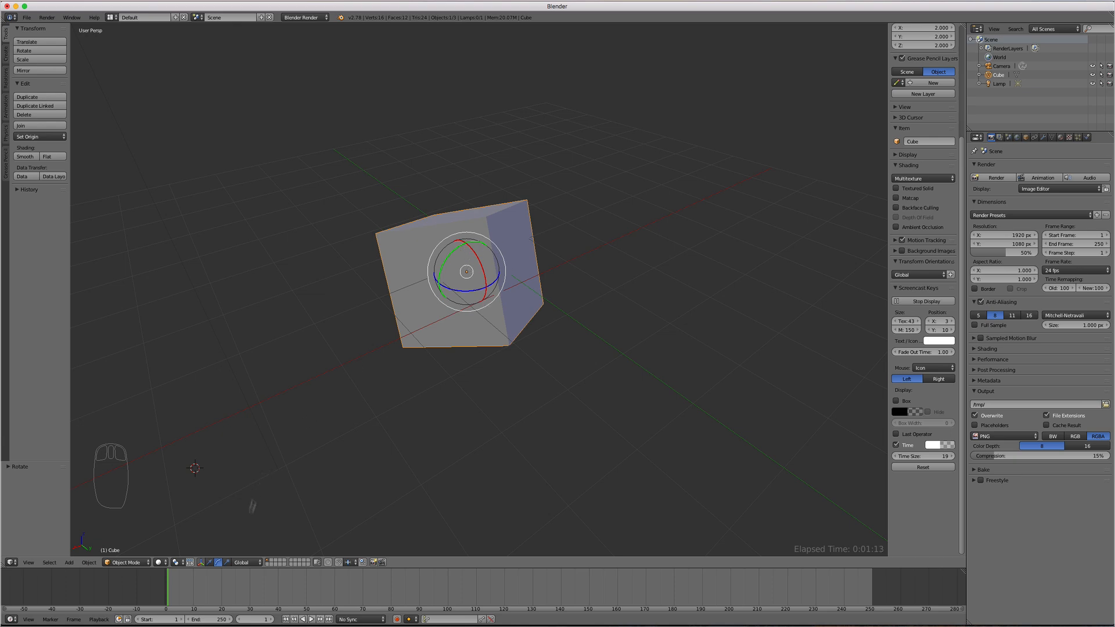
# Step: Switch to the scale manipulator and enlarge the cube along its axes to about 4.17 × 4.14 × 3.55
pyautogui.click(227, 562)
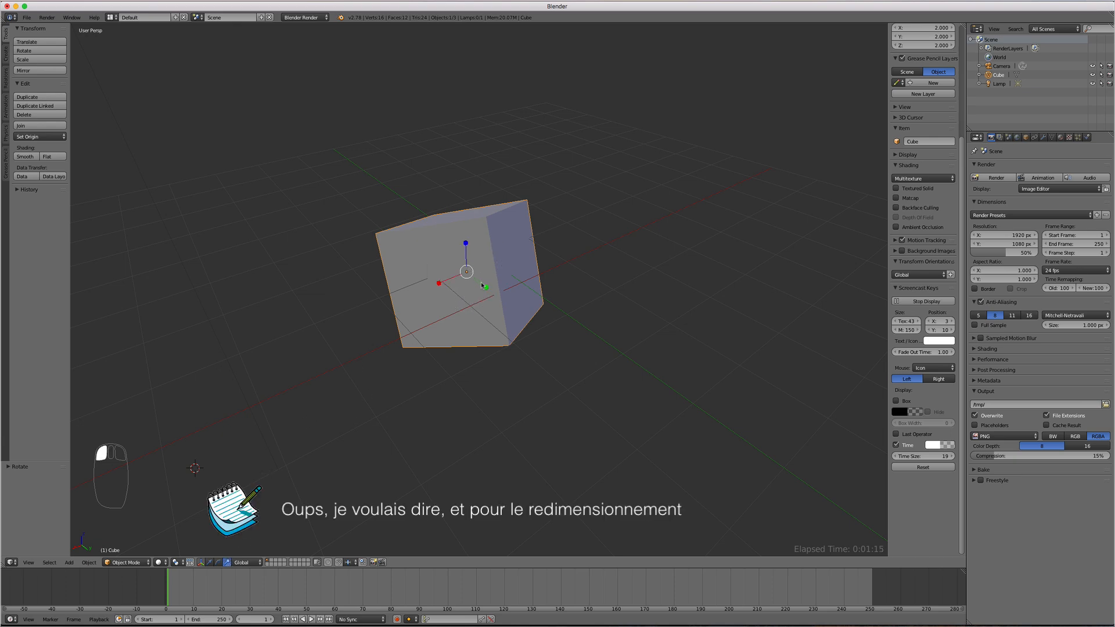
pyautogui.press('s')
pyautogui.click(501, 296)
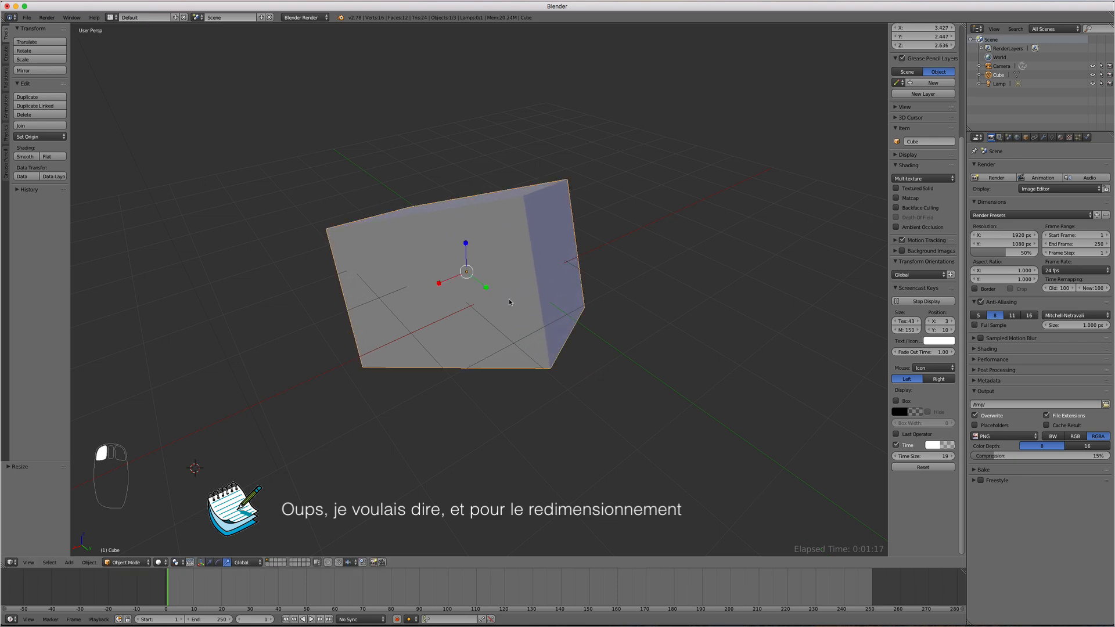
pyautogui.press('s')
pyautogui.moveTo(464, 224); pyautogui.dragTo(464, 221)
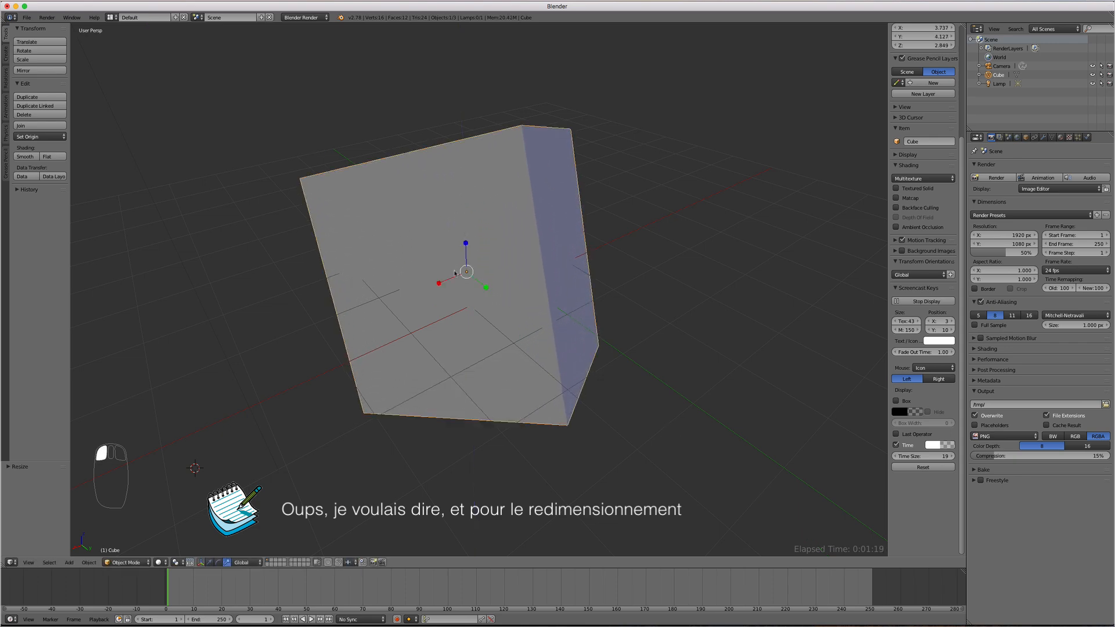
pyautogui.moveTo(439, 283); pyautogui.dragTo(419, 288)
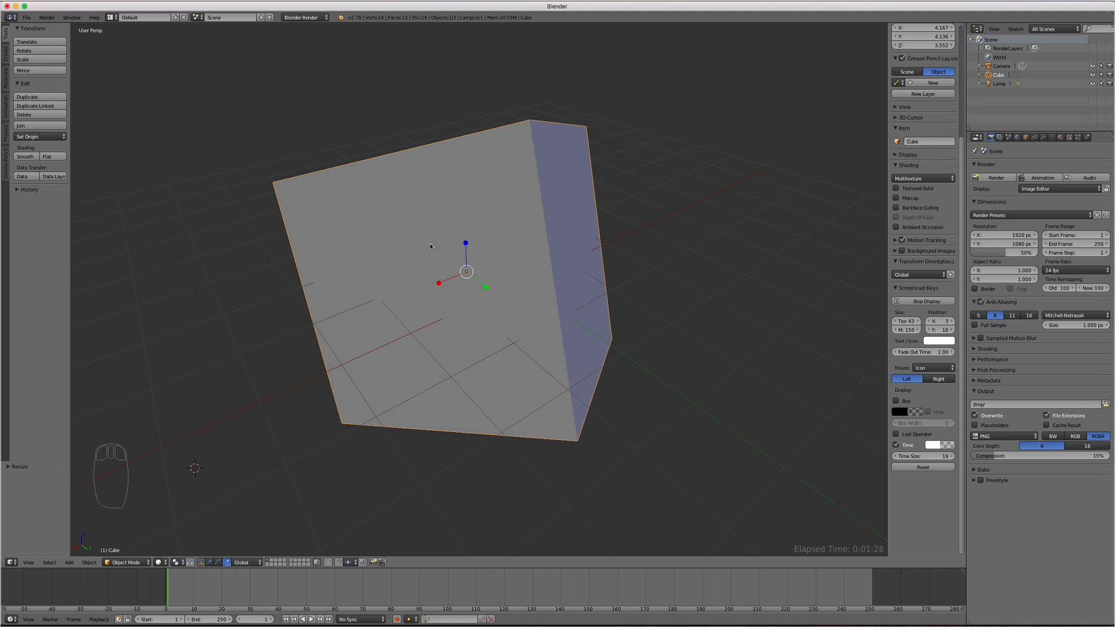
# Step: Undo the cube's scaling and rotation
pyautogui.press('super+z')
pyautogui.press('super+z')
pyautogui.press('super+z')
pyautogui.press('super+z')
pyautogui.press('super+z')
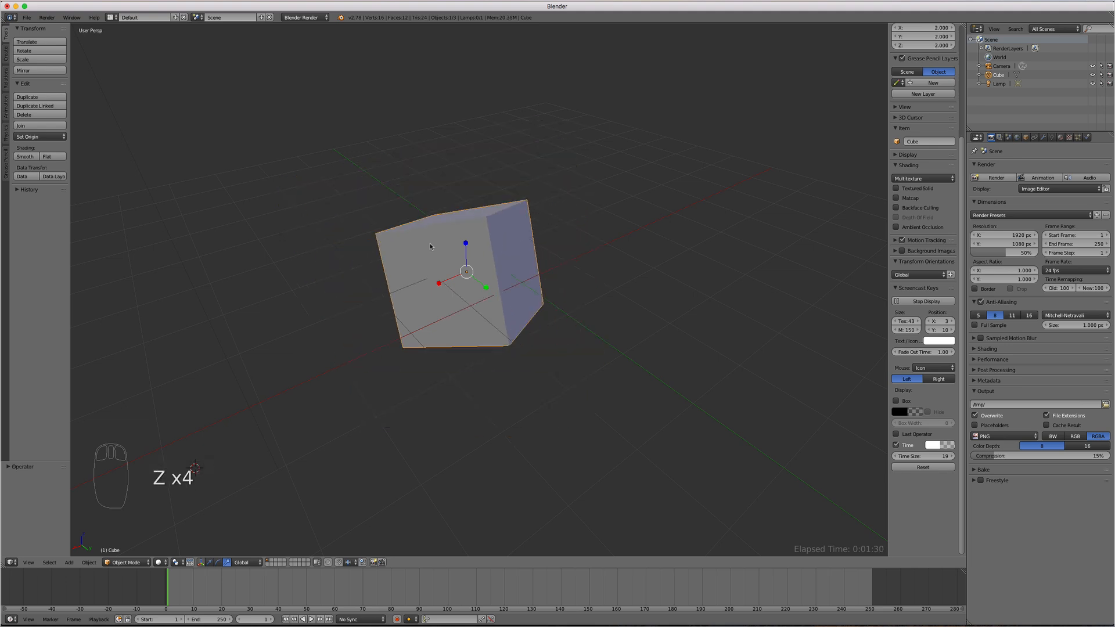
pyautogui.press('super+z')
pyautogui.press('super+z')
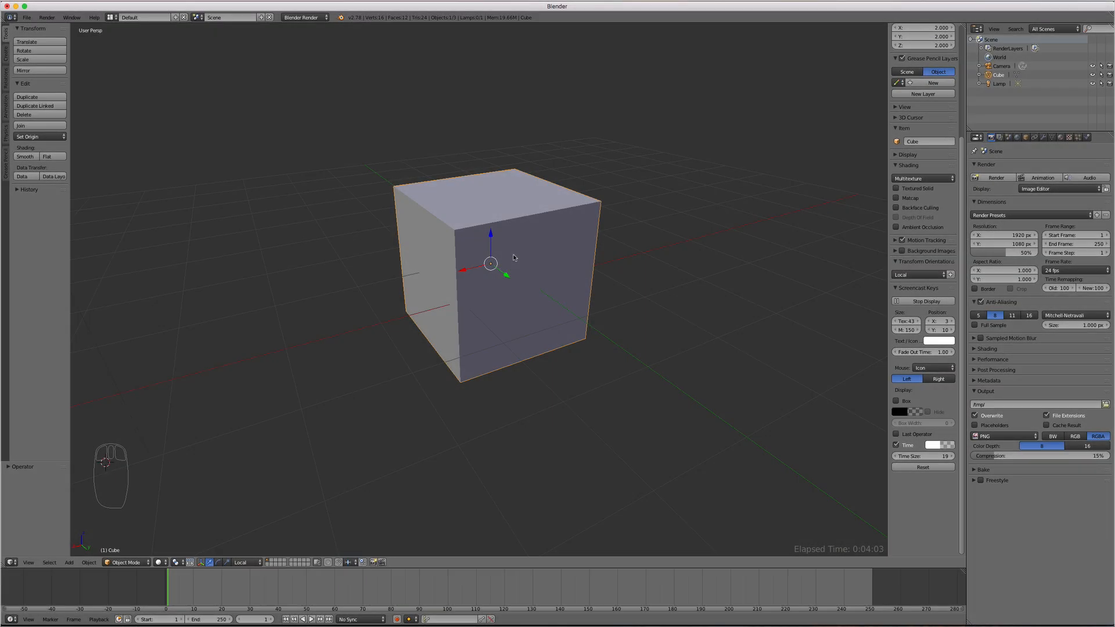
# Step: Grab the cube, try the X-axis lock, and move it about -0.27 along the global Y axis
pyautogui.press('g')
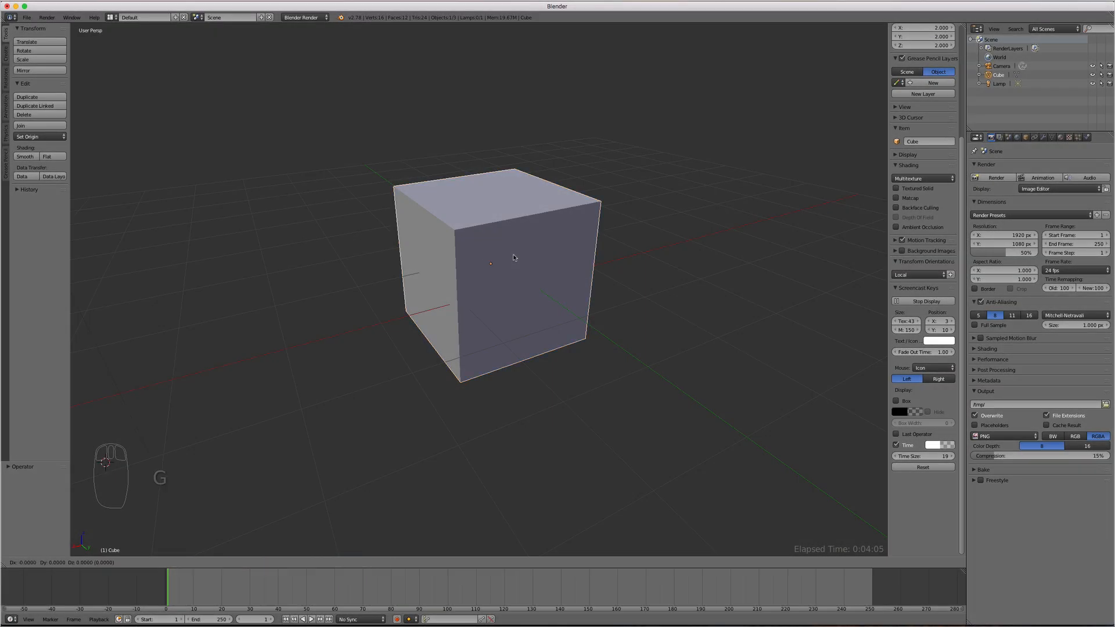
pyautogui.press('x')
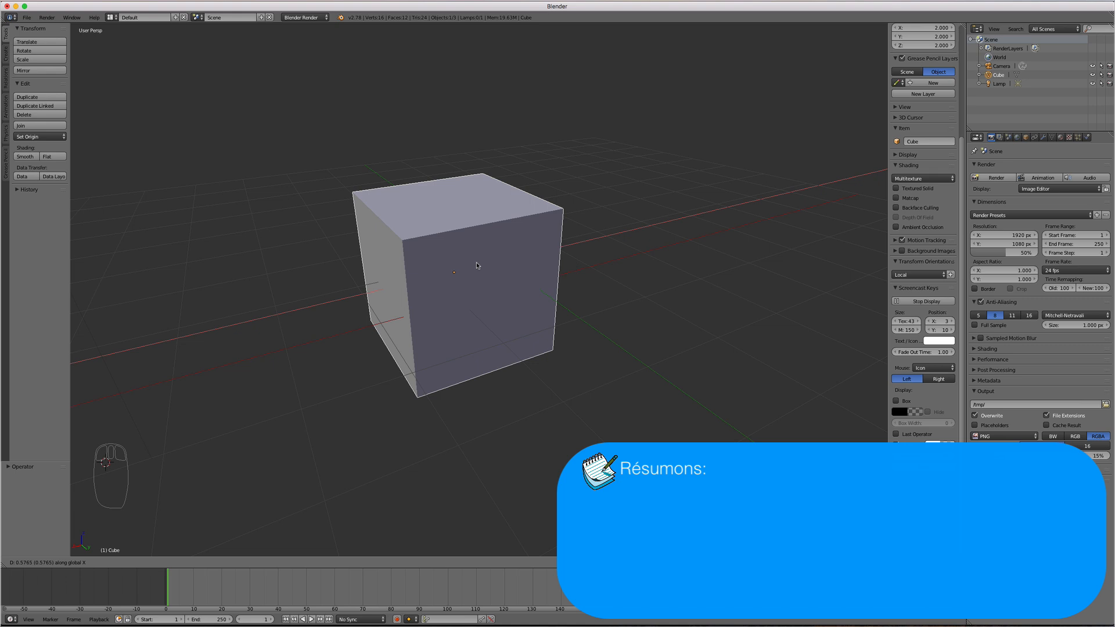
pyautogui.press('y')
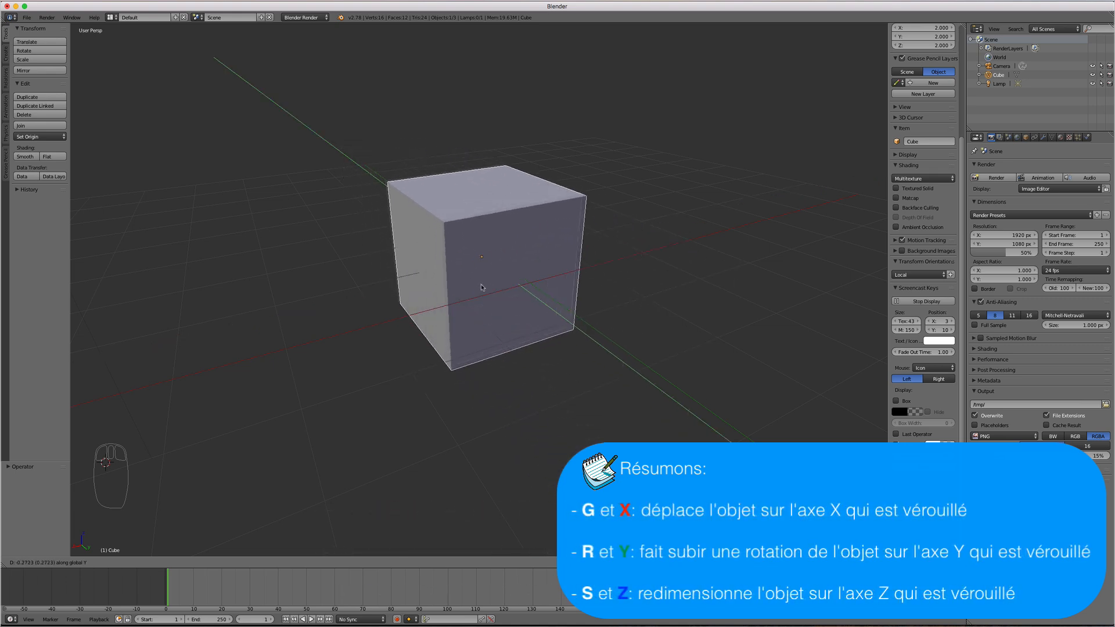
pyautogui.click(480, 285)
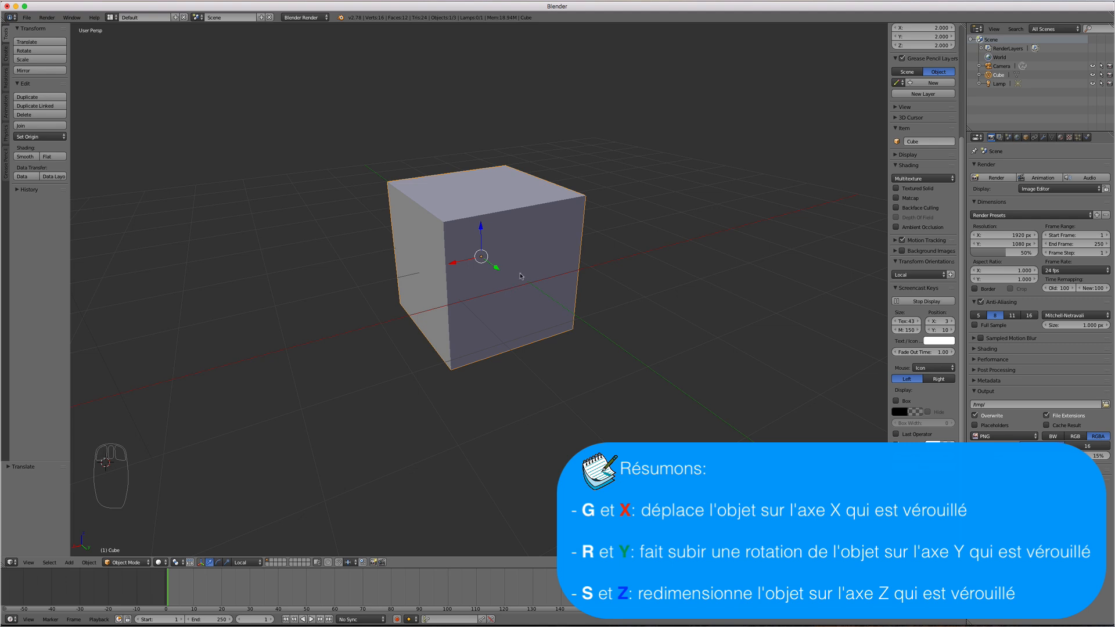
# Step: Rotate the cube with the X-axis lock, switch to trackball rotation, and leave it tilted freely
pyautogui.moveTo(563, 275)
pyautogui.mouseDown(button='middle')
pyautogui.moveTo(548, 278)
pyautogui.moveTo(560, 281)
pyautogui.mouseUp(button='middle')
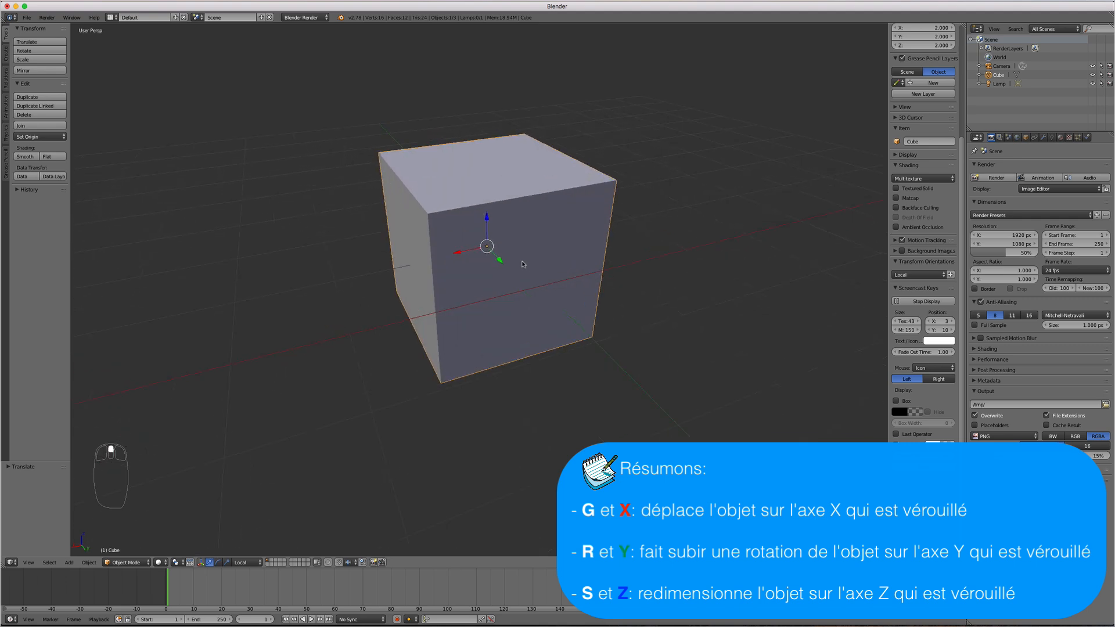
pyautogui.press('r')
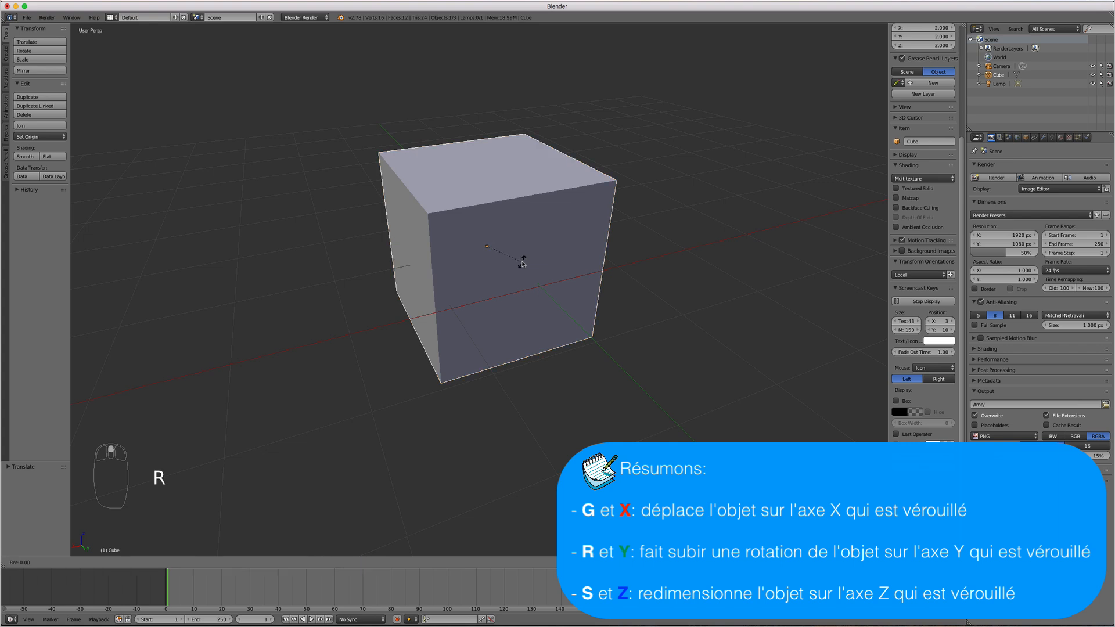
pyautogui.press('x')
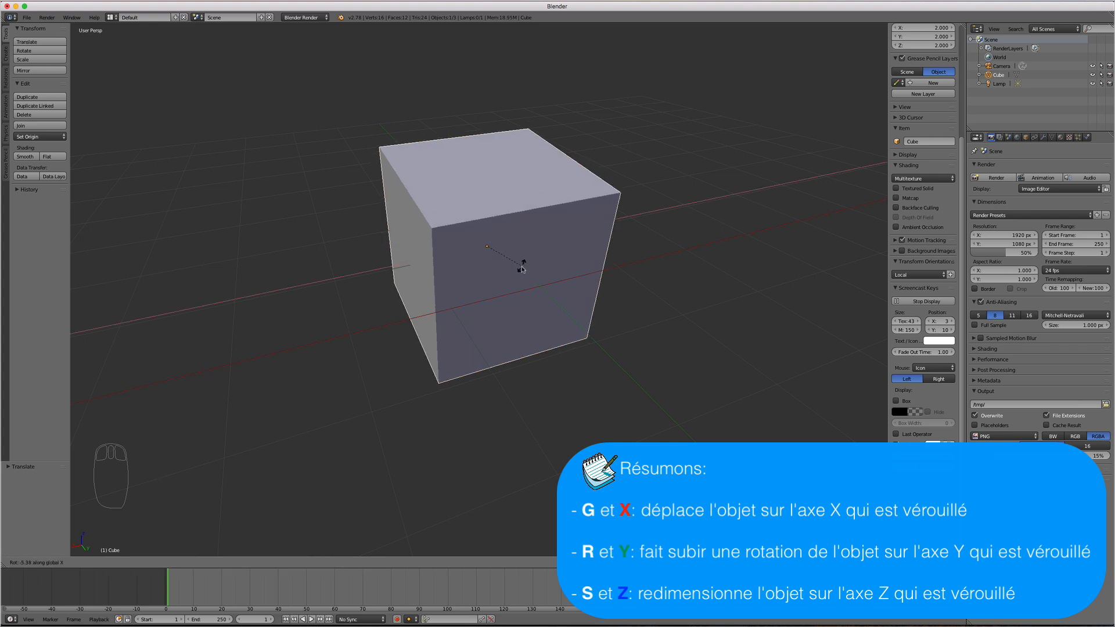
pyautogui.press('r')
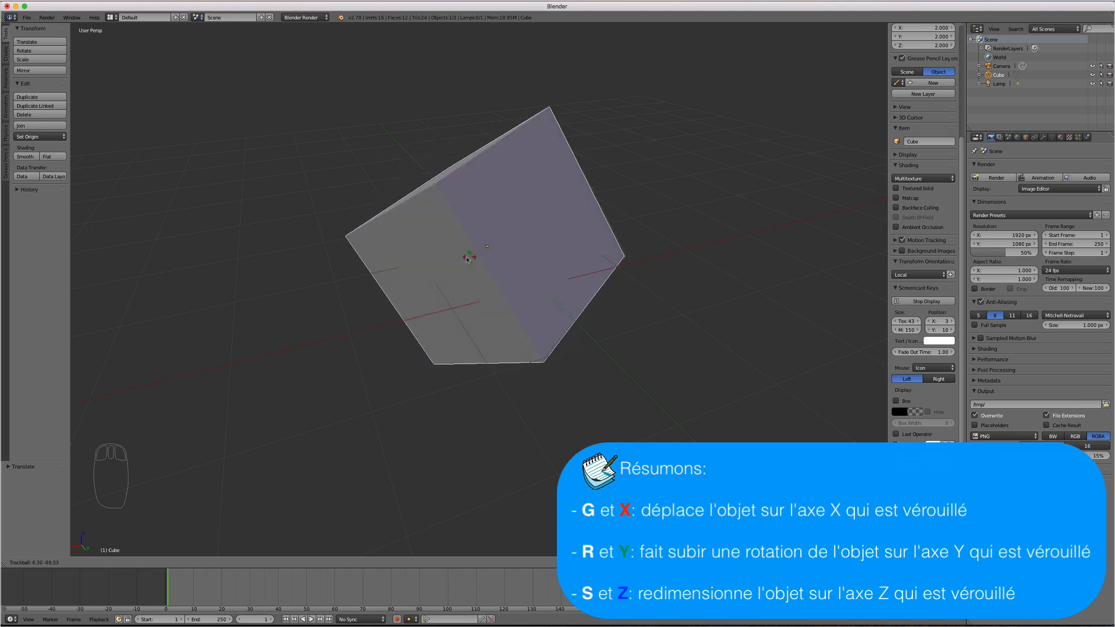
pyautogui.click(536, 257)
# Step: Scale the tilted cube with the scaling locked to the X axis
pyautogui.press('s')
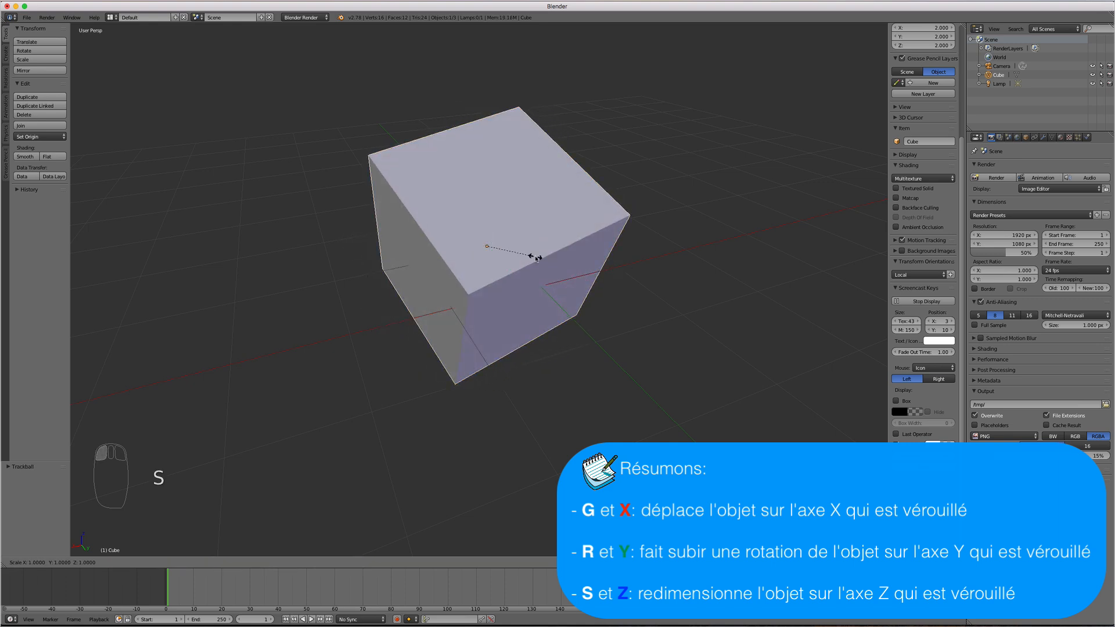
pyautogui.press('x')
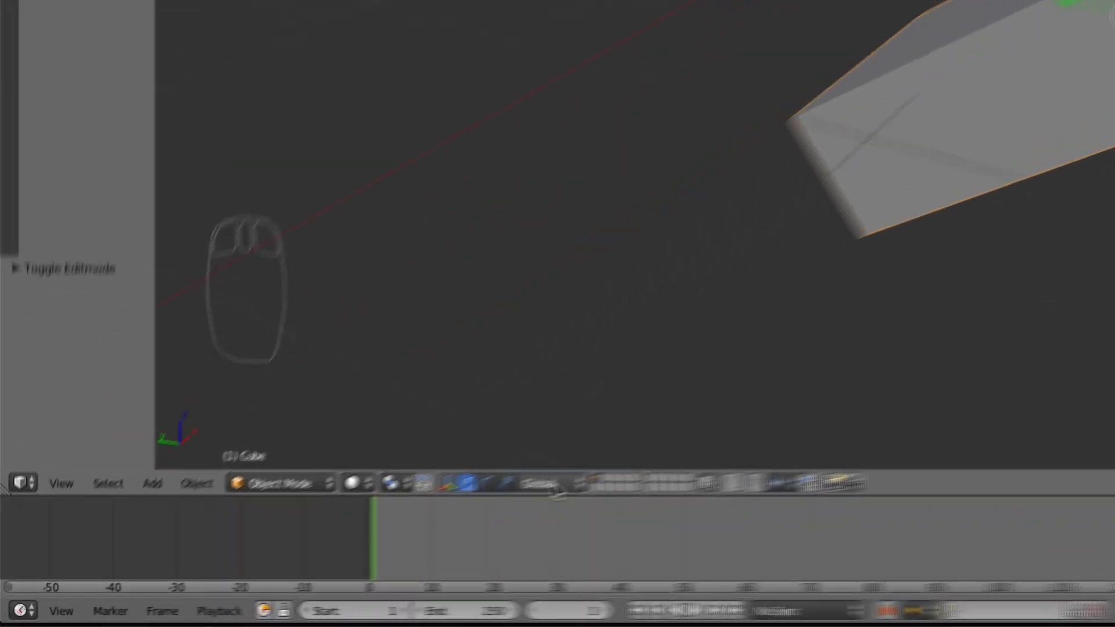
# Step: Choose the Global transform orientation and examine the elongated box's manipulator against the world axes from several angles
pyautogui.click(246, 562)
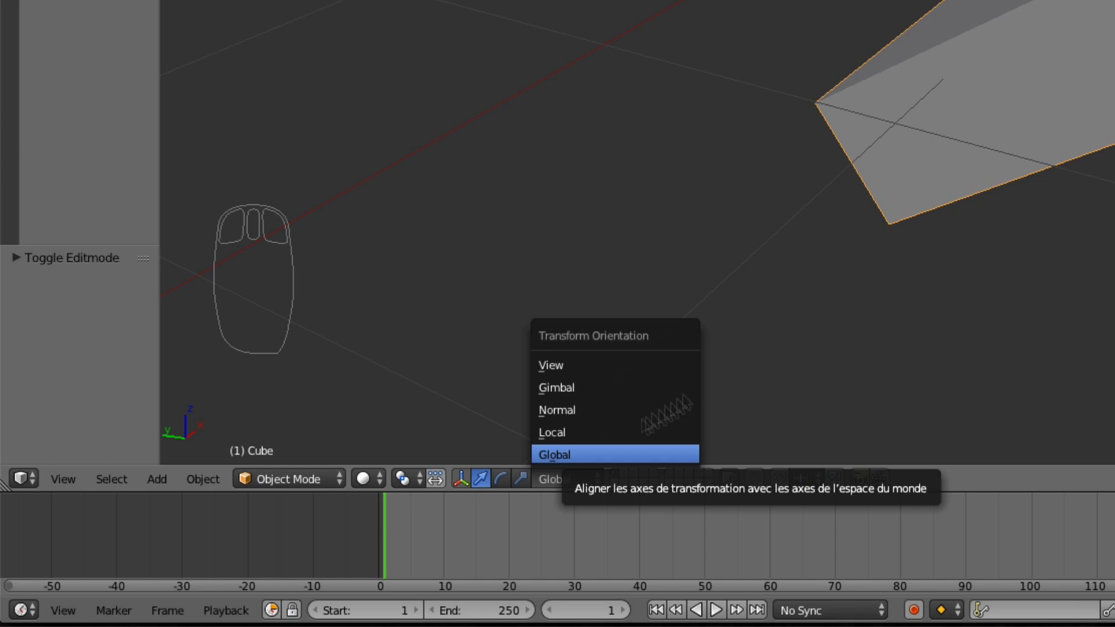
pyautogui.click(558, 458)
pyautogui.moveTo(556, 342)
pyautogui.mouseDown(button='middle')
pyautogui.moveTo(632, 328)
pyautogui.moveTo(547, 337)
pyautogui.mouseUp(button='middle')
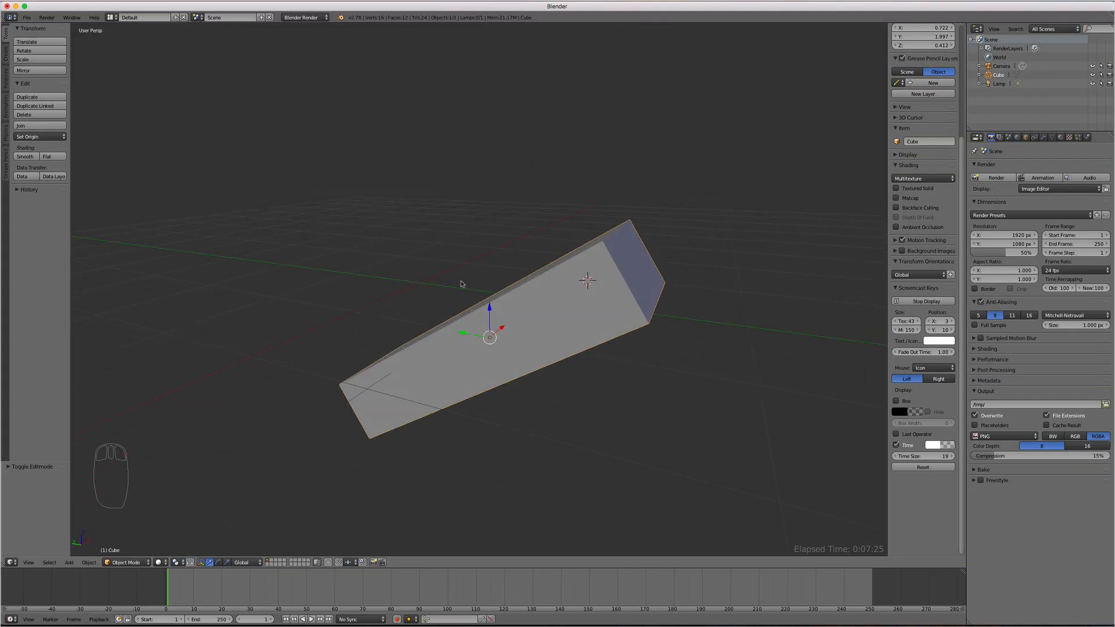
pyautogui.scroll(-8, 461, 283)
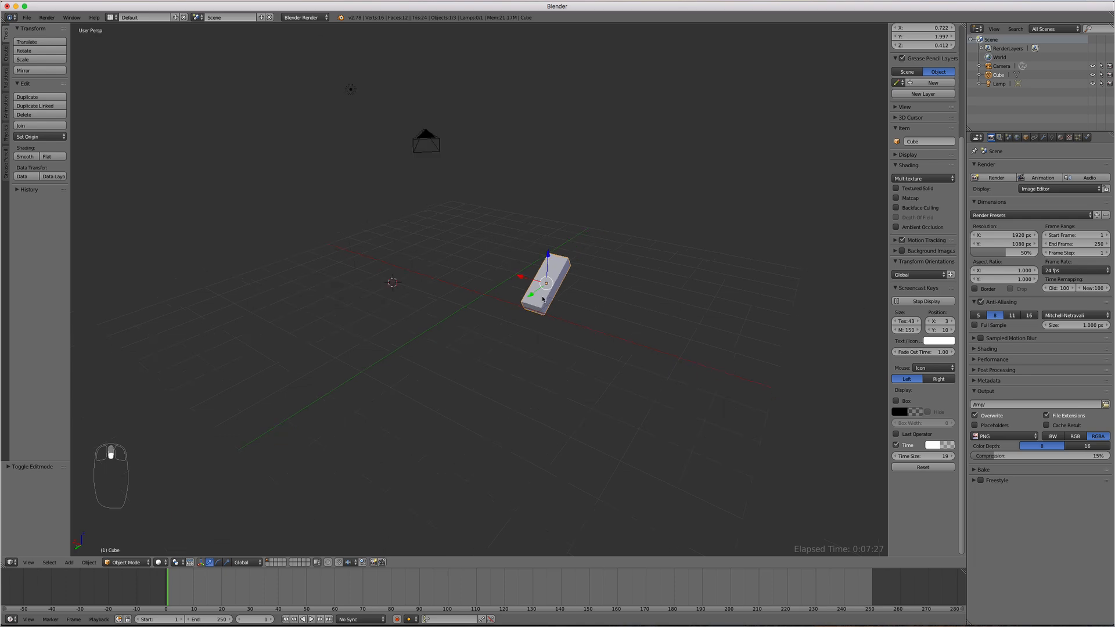
pyautogui.moveTo(543, 299); pyautogui.dragTo(540, 251, button='middle')
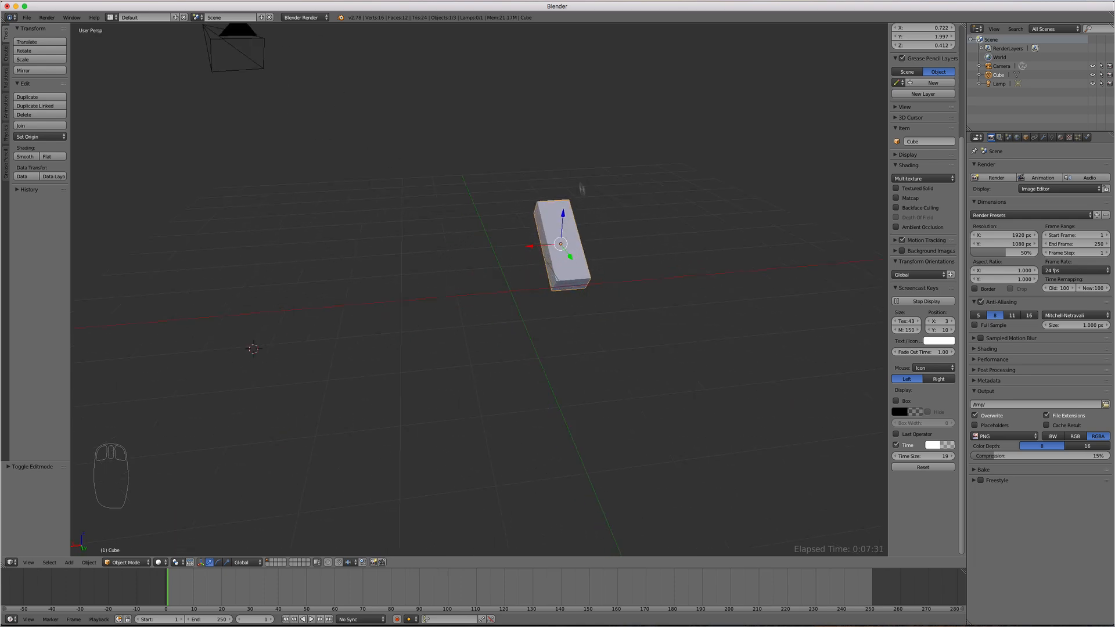
pyautogui.moveTo(652, 232); pyautogui.dragTo(532, 224, button='middle')
pyautogui.scroll(3, 568, 263)
pyautogui.moveTo(649, 277); pyautogui.dragTo(633, 282, button='middle')
# Step: Enter Edit Mode on the box, switch to Face select mode, and select its raised end face
pyautogui.press('Tab')
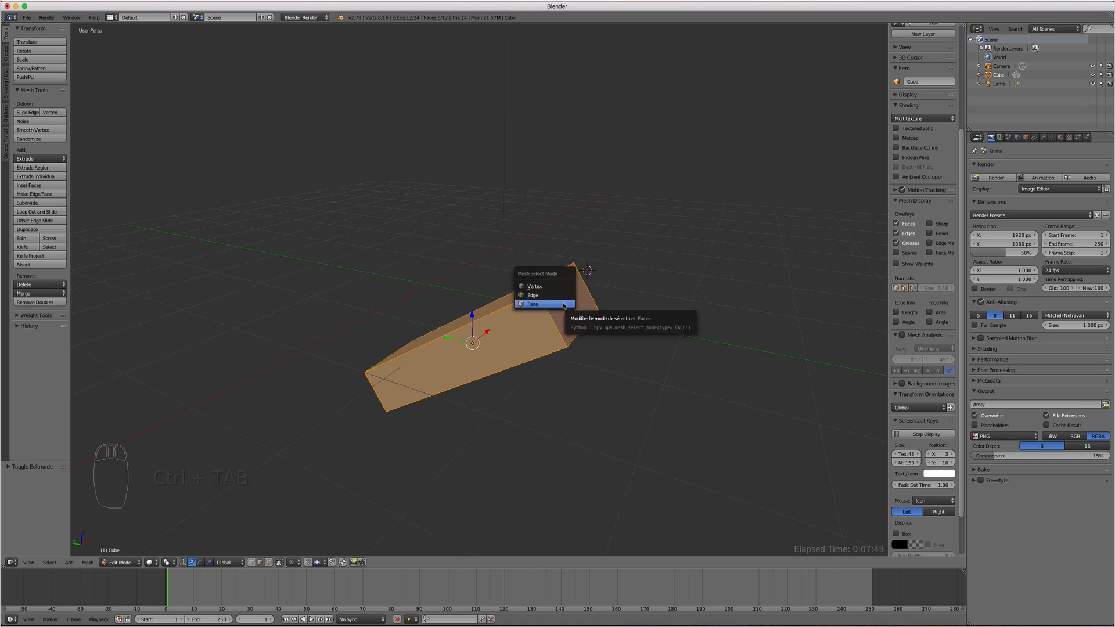
pyautogui.click(564, 304)
pyautogui.click(566, 299)
# Step: Set the transform orientation to Local and pull the selected end face outward along the box's length
pyautogui.moveTo(566, 299); pyautogui.dragTo(653, 209, button='middle')
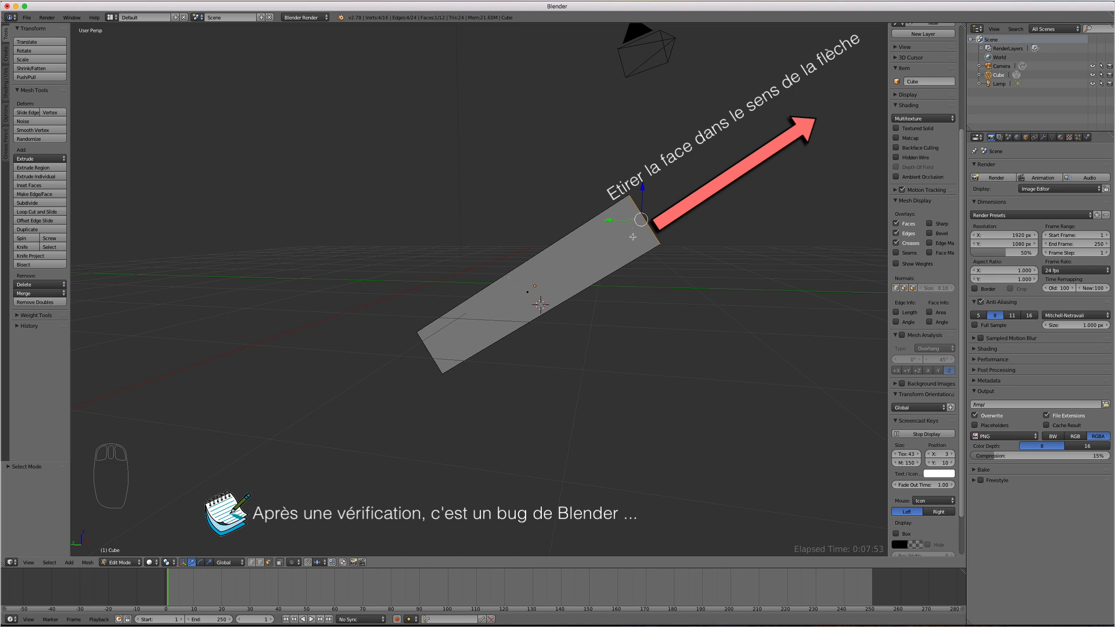
pyautogui.moveTo(638, 228)
pyautogui.mouseDown(button='middle')
pyautogui.moveTo(621, 233)
pyautogui.moveTo(630, 239)
pyautogui.mouseUp(button='middle')
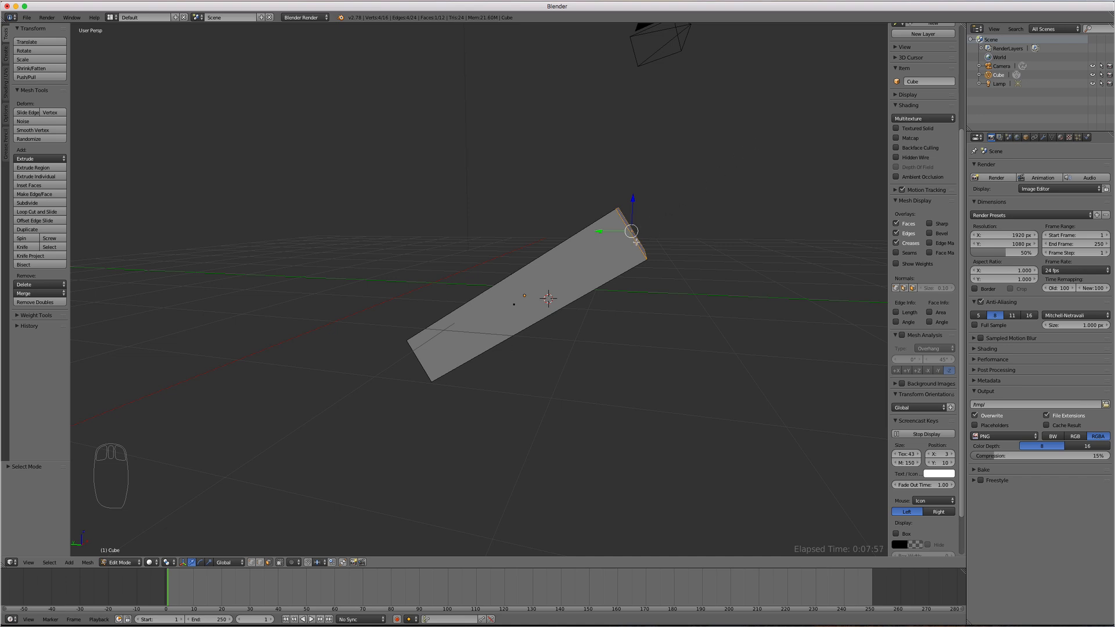
pyautogui.moveTo(672, 222); pyautogui.dragTo(638, 247, button='middle')
pyautogui.click(232, 562)
pyautogui.click(235, 543)
pyautogui.moveTo(619, 254); pyautogui.dragTo(671, 225)
pyautogui.moveTo(670, 225); pyautogui.dragTo(621, 291, button='middle')
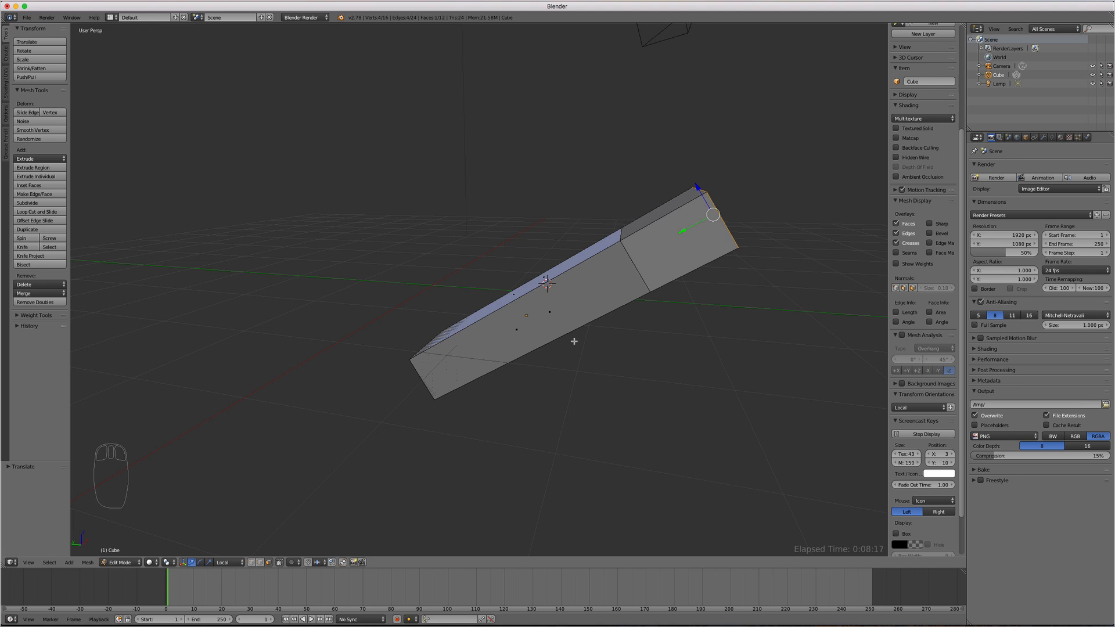
# Step: Set the transform orientation back to Global for the selected end face
pyautogui.click(229, 560)
pyautogui.click(229, 552)
pyautogui.scroll(-3, 233, 586)
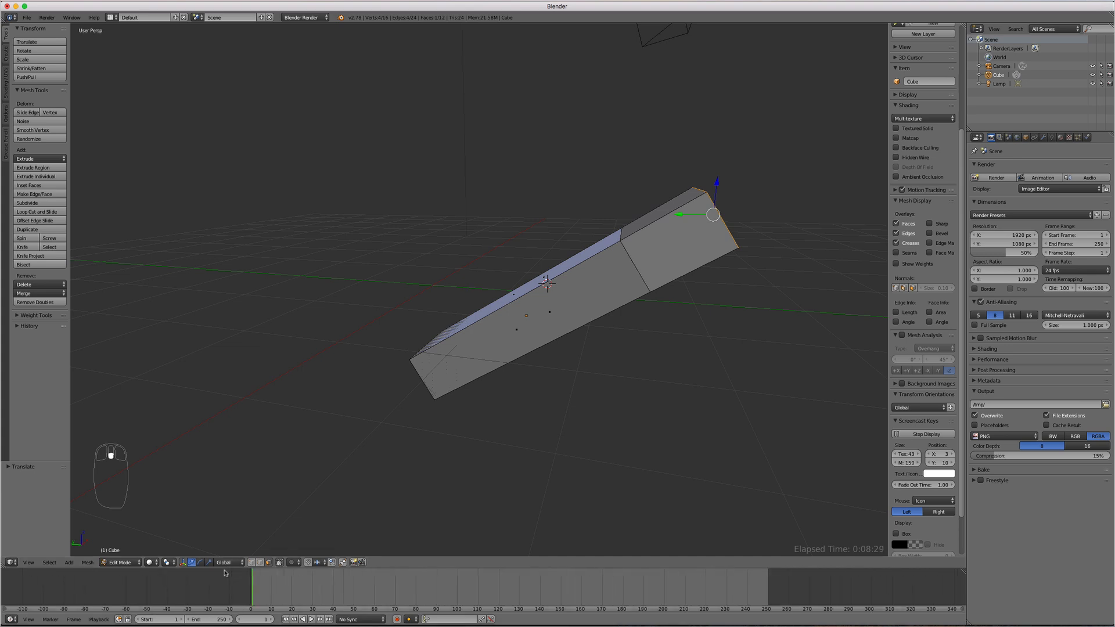
# Step: Place the 3D cursor on the grid beside the box and return to Object Mode
pyautogui.moveTo(301, 368); pyautogui.dragTo(413, 388, button='middle')
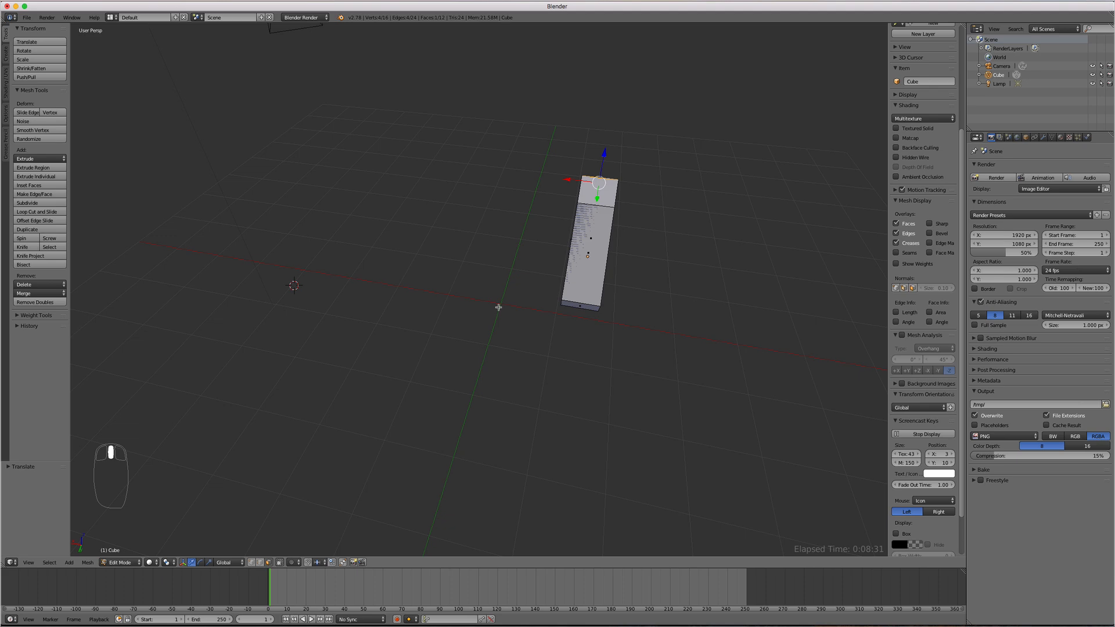
pyautogui.click(500, 304)
pyautogui.moveTo(570, 329); pyautogui.dragTo(611, 314, button='middle')
pyautogui.press('Tab')
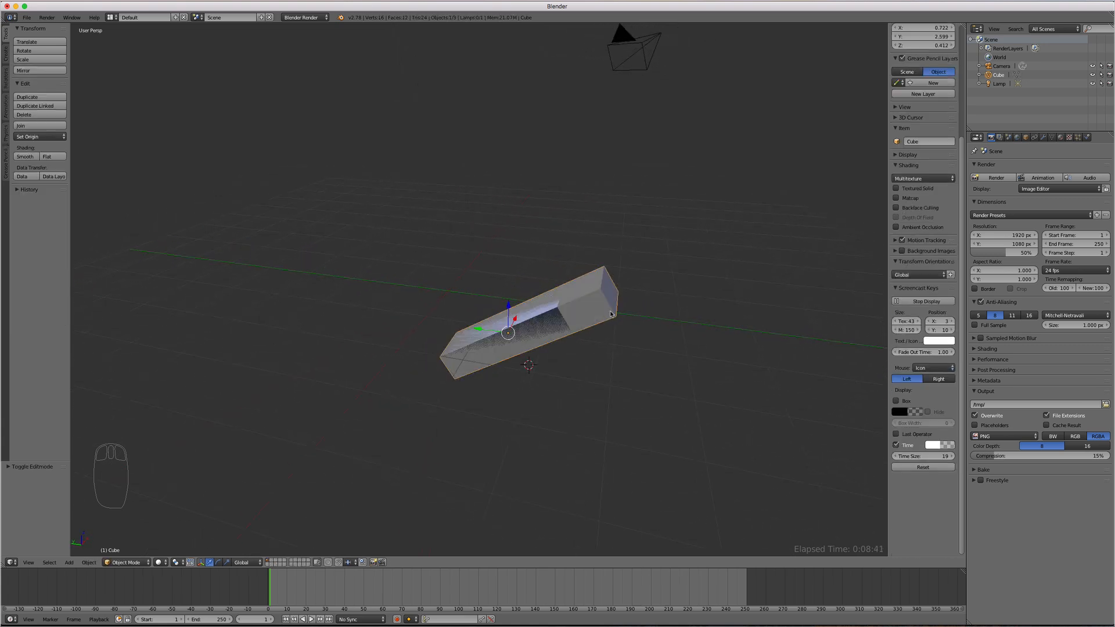